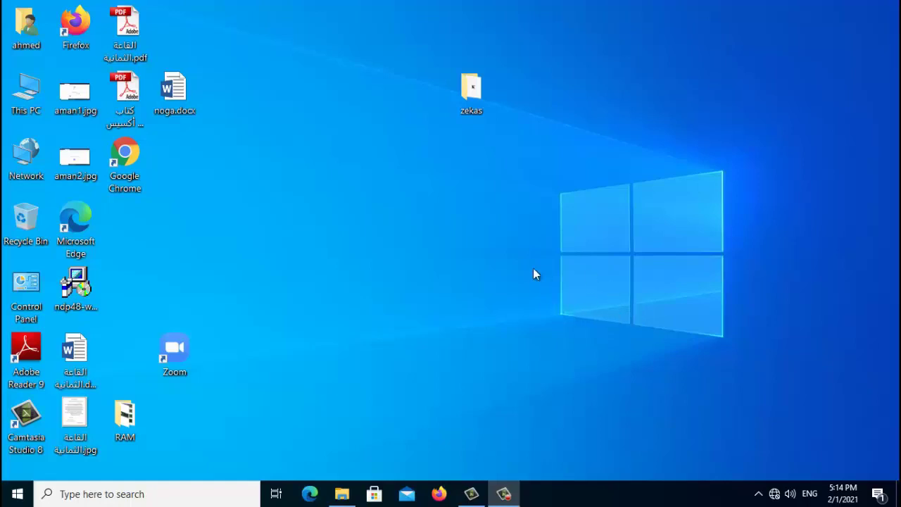
Open wap131_qsg_en-US.pdf from the docs\en folder on the CISCO_WAP131_351 disc (F:)
{"action": "double_click", "coordinate": [26, 88]}
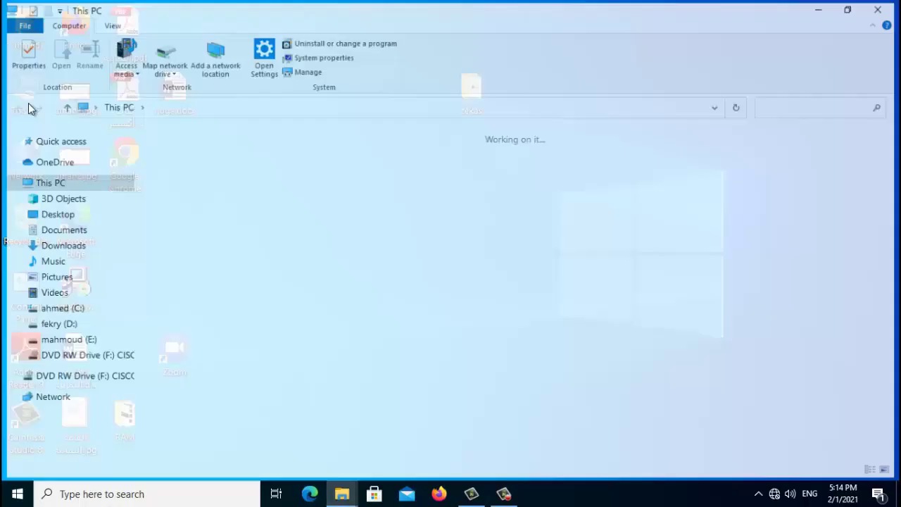
{"action": "left_click", "coordinate": [185, 267]}
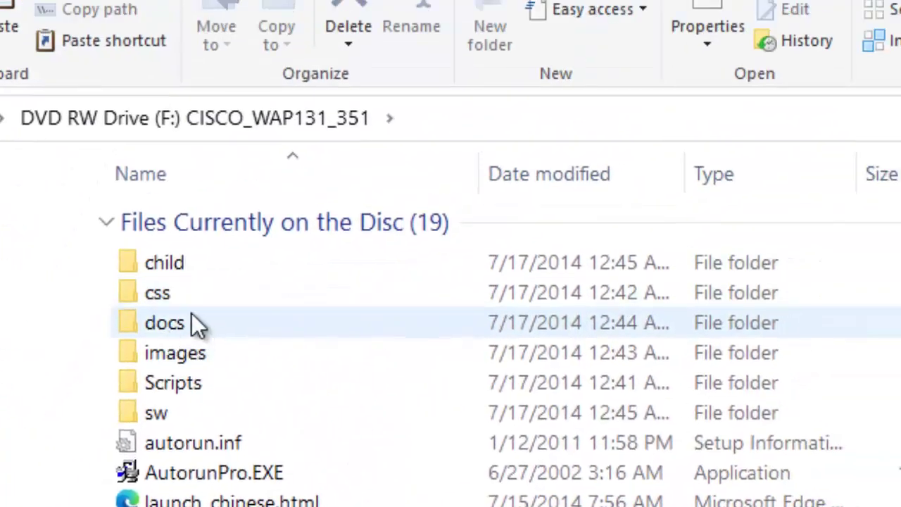
{"action": "double_click", "coordinate": [172, 327]}
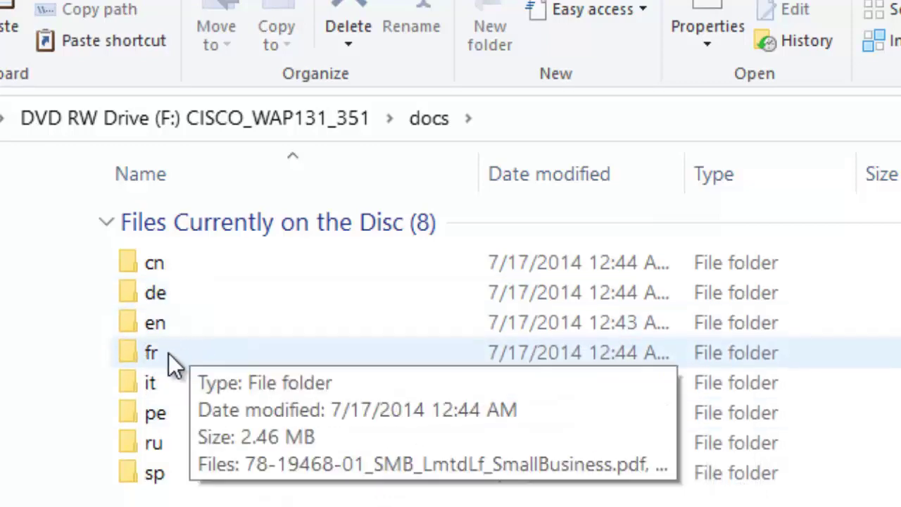
{"action": "double_click", "coordinate": [155, 326]}
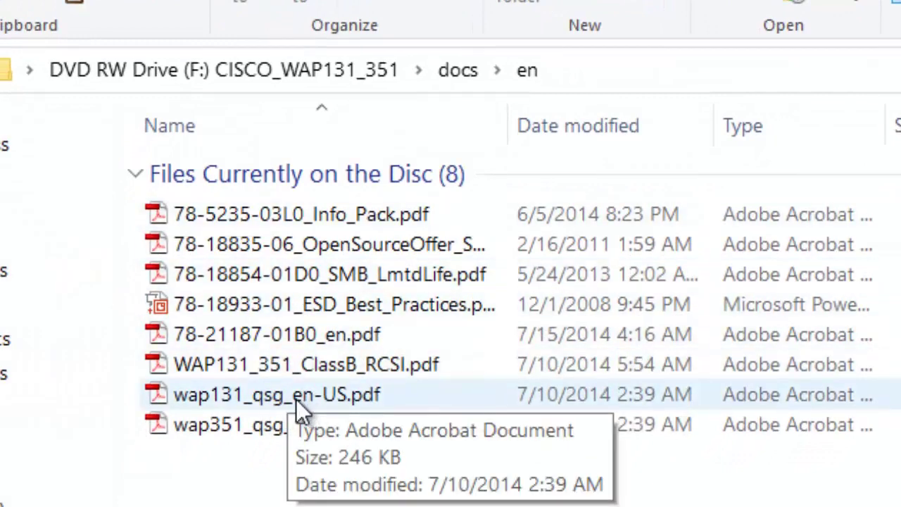
{"action": "double_click", "coordinate": [227, 396]}
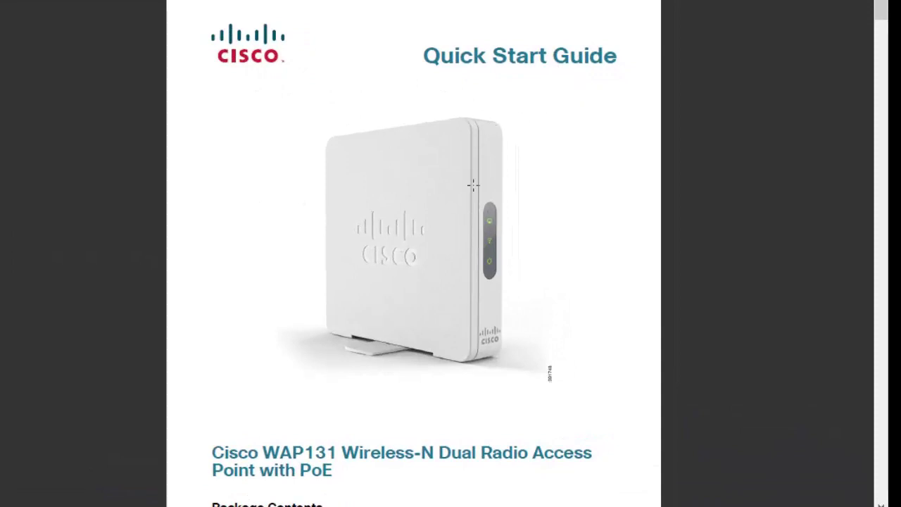
Scroll the quick start guide to the Default Settings table and select it
{"action": "scroll", "coordinate": [511, 247], "scroll_direction": "down", "scroll_amount": 15}
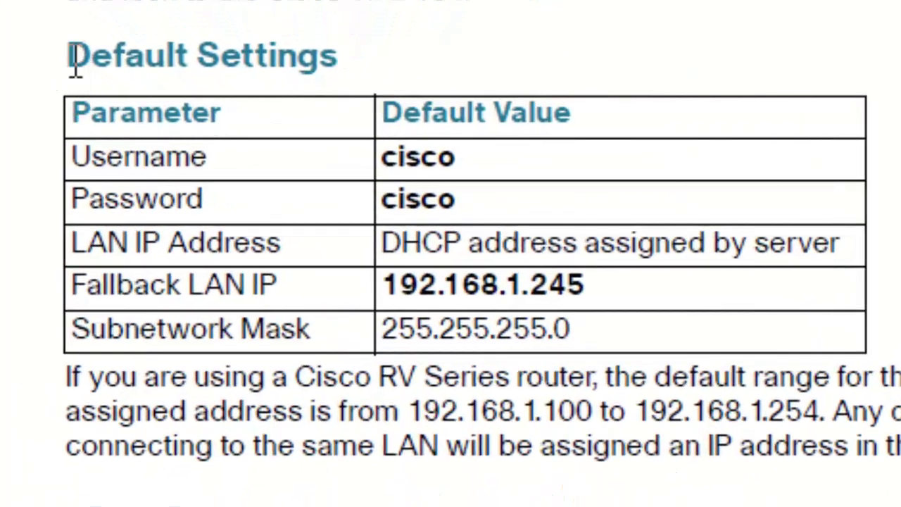
{"action": "left_click_drag", "start_coordinate": [127, 94], "coordinate": [164, 94]}
{"action": "left_click_drag", "start_coordinate": [116, 57], "coordinate": [517, 370]}
{"action": "left_click", "coordinate": [211, 113]}
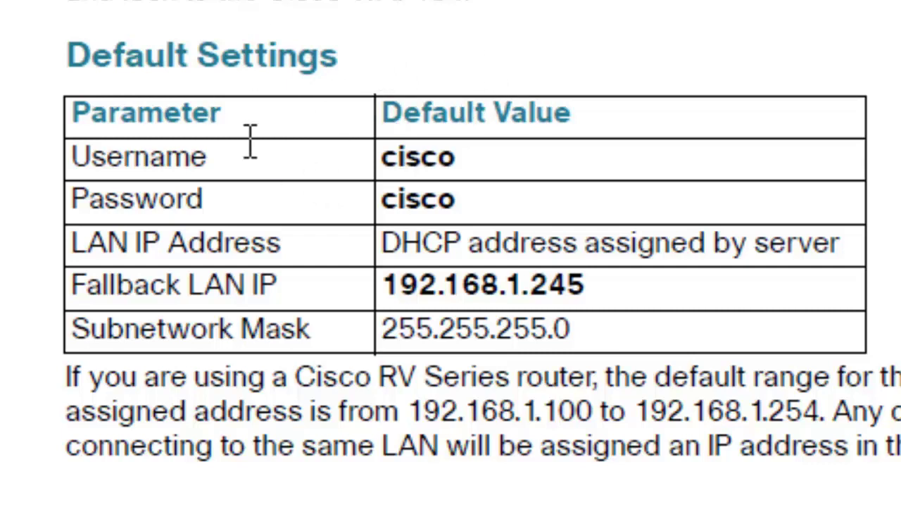
Highlight the default username, password, fallback IP 192.168.1.245 and mask 255.255.255.0
{"action": "double_click", "coordinate": [433, 159]}
{"action": "double_click", "coordinate": [180, 201]}
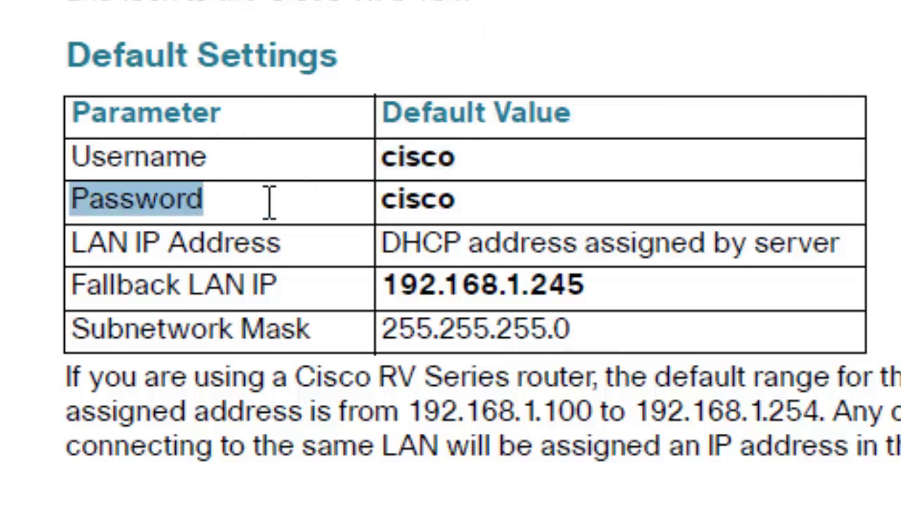
{"action": "double_click", "coordinate": [419, 200]}
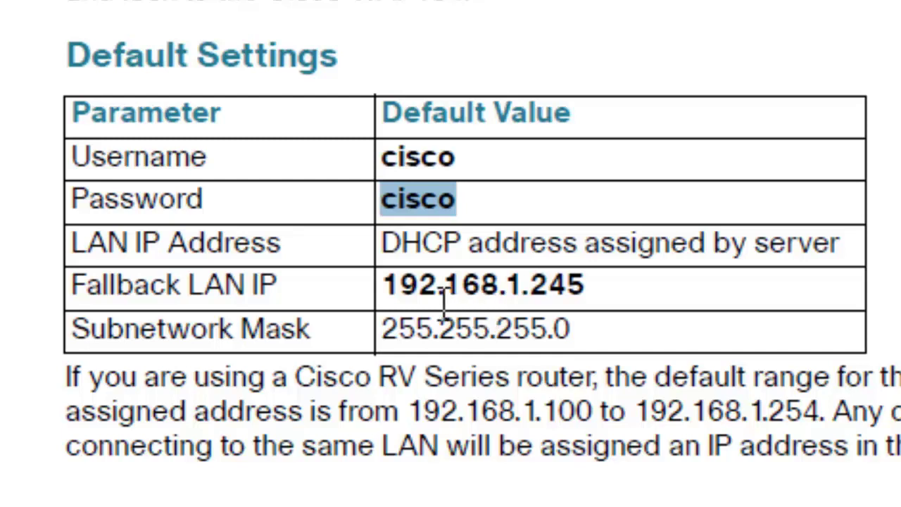
{"action": "left_click_drag", "start_coordinate": [398, 284], "coordinate": [594, 285]}
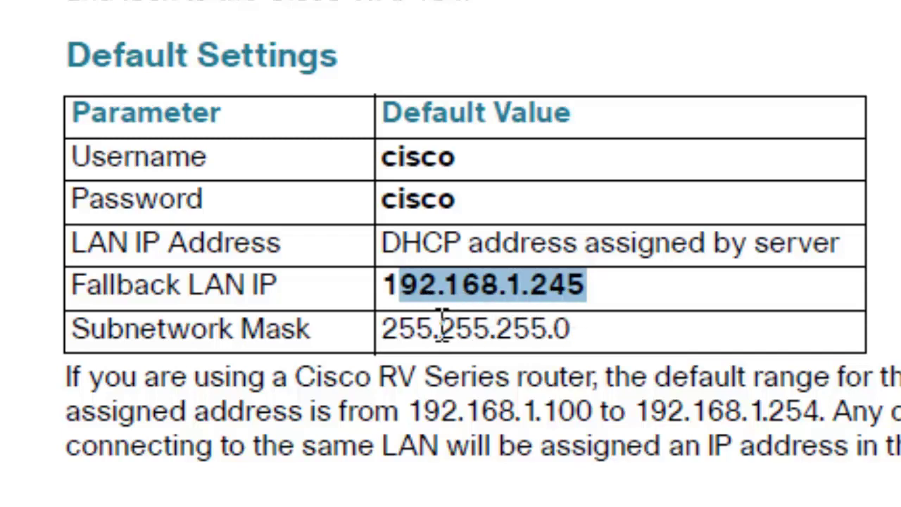
{"action": "left_click_drag", "start_coordinate": [400, 329], "coordinate": [580, 331]}
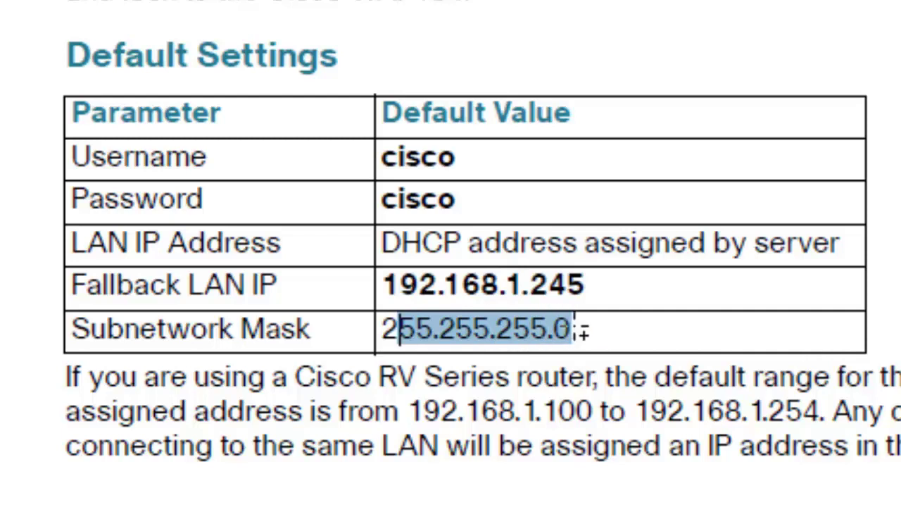
{"action": "double_click", "coordinate": [508, 301]}
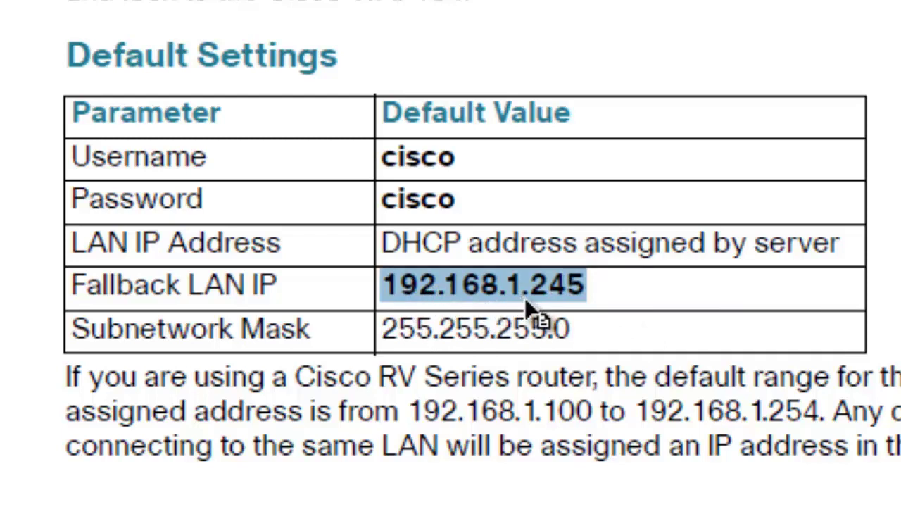
{"action": "left_click", "coordinate": [532, 266]}
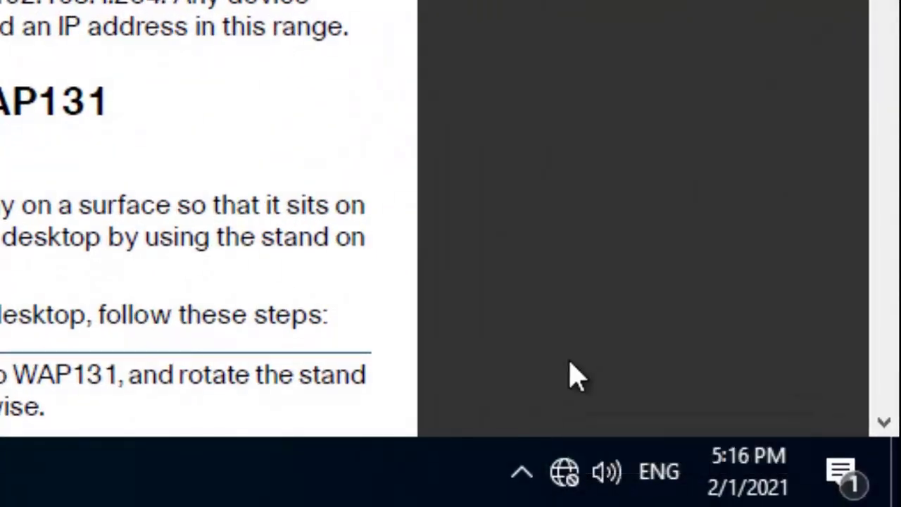
Open the Ethernet adapter's properties through Network & Internet settings' adapter options
{"action": "right_click", "coordinate": [568, 479]}
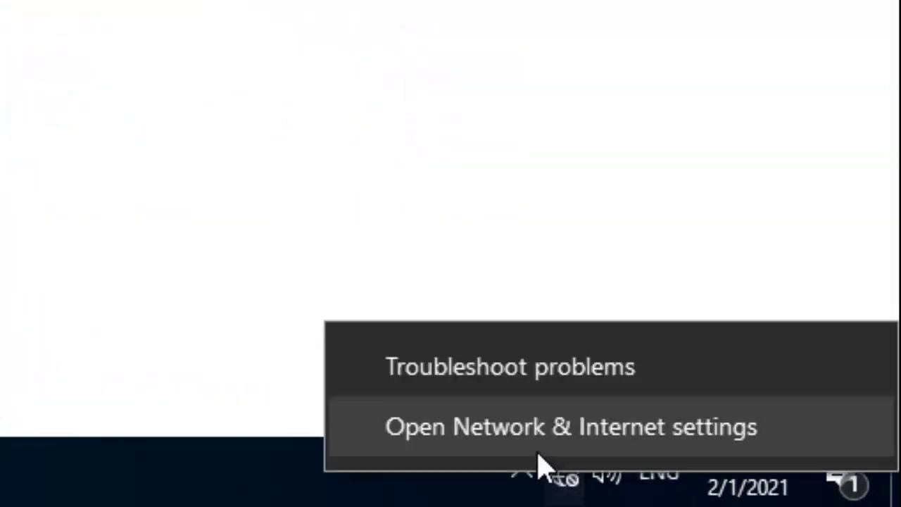
{"action": "left_click", "coordinate": [494, 428]}
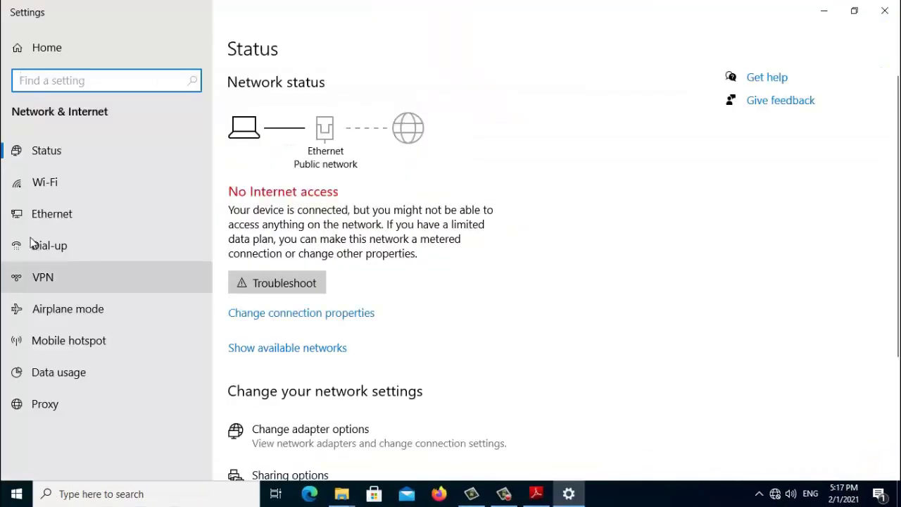
{"action": "left_click", "coordinate": [49, 215]}
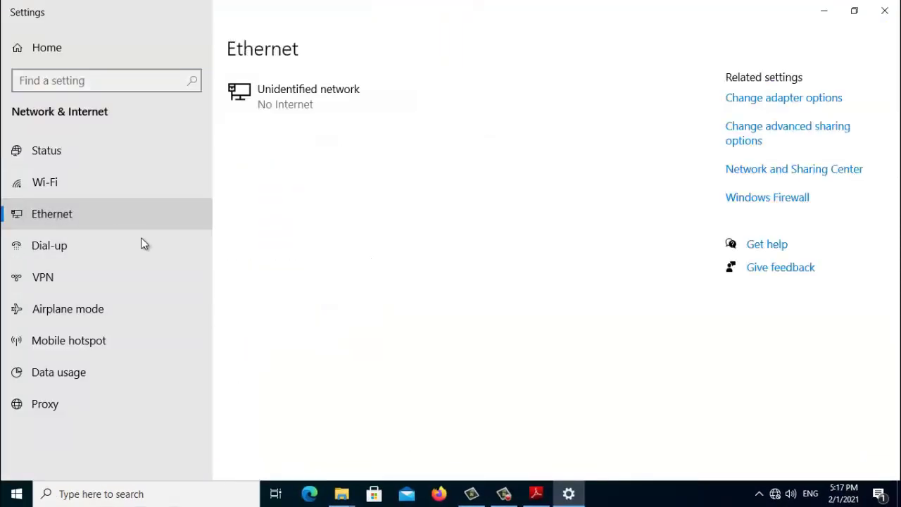
{"action": "left_click", "coordinate": [779, 98]}
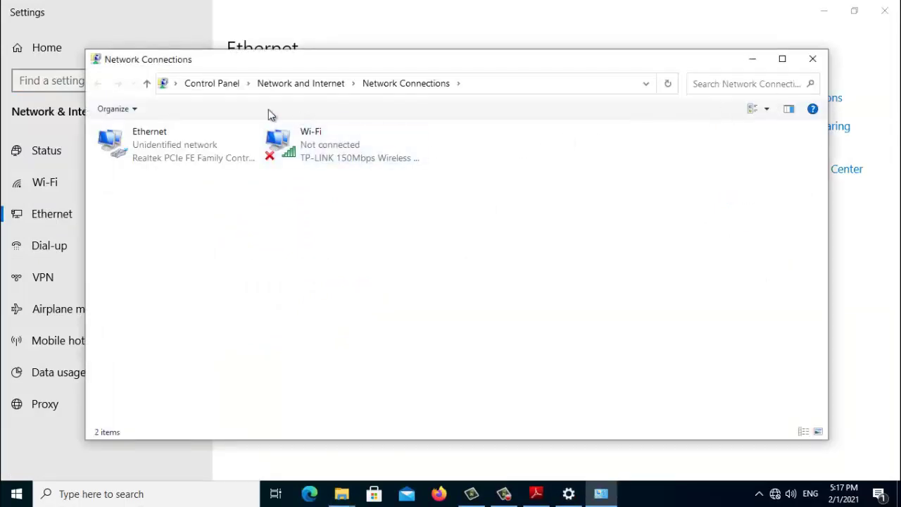
{"action": "left_click", "coordinate": [152, 146]}
{"action": "right_click", "coordinate": [152, 146]}
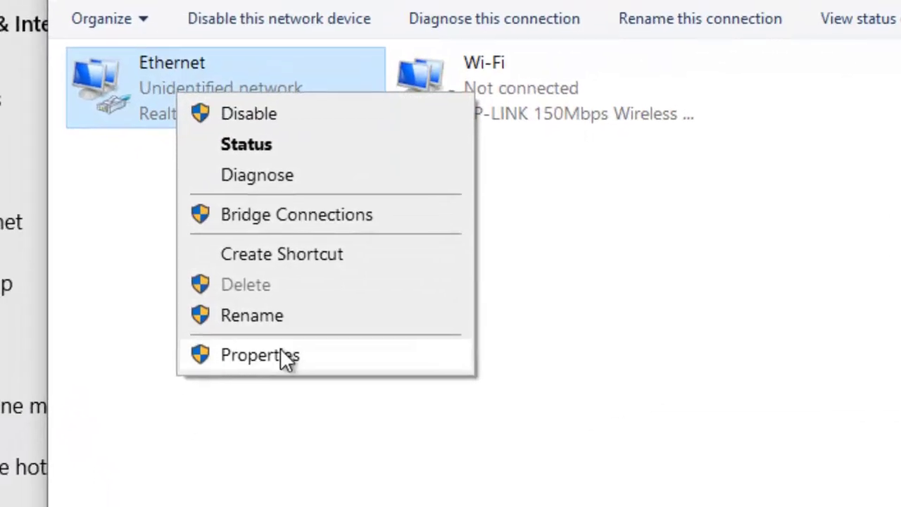
{"action": "left_click", "coordinate": [284, 355]}
Give IPv4 the static address 192.168.1.122 with mask 255.255.255.0 and save
{"action": "left_click", "coordinate": [330, 237]}
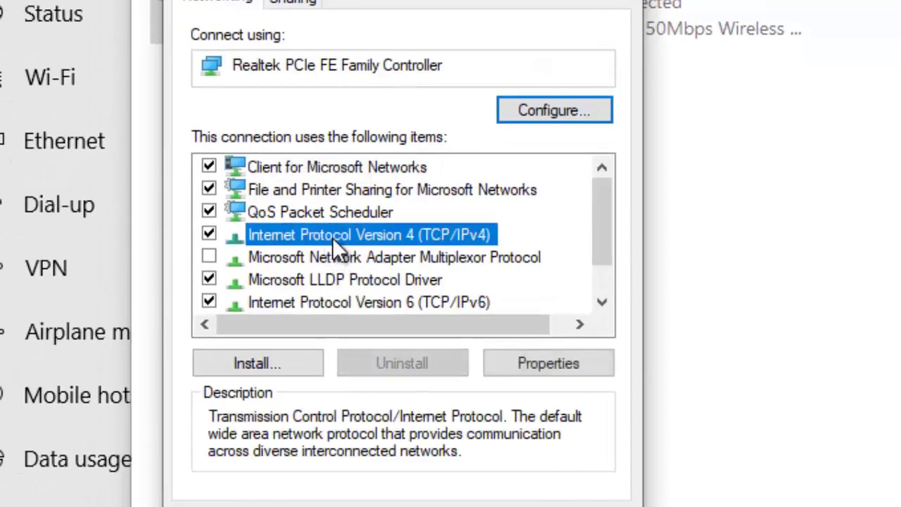
{"action": "left_click", "coordinate": [543, 362]}
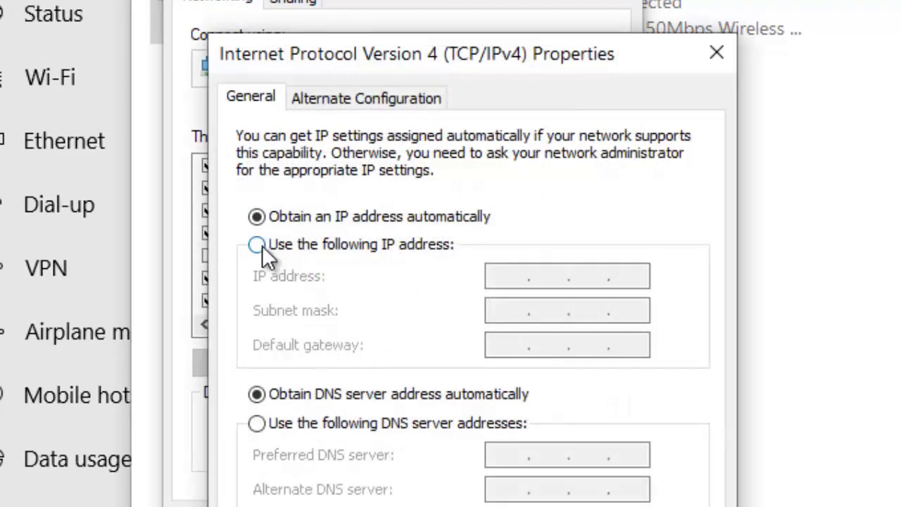
{"action": "left_click", "coordinate": [262, 246]}
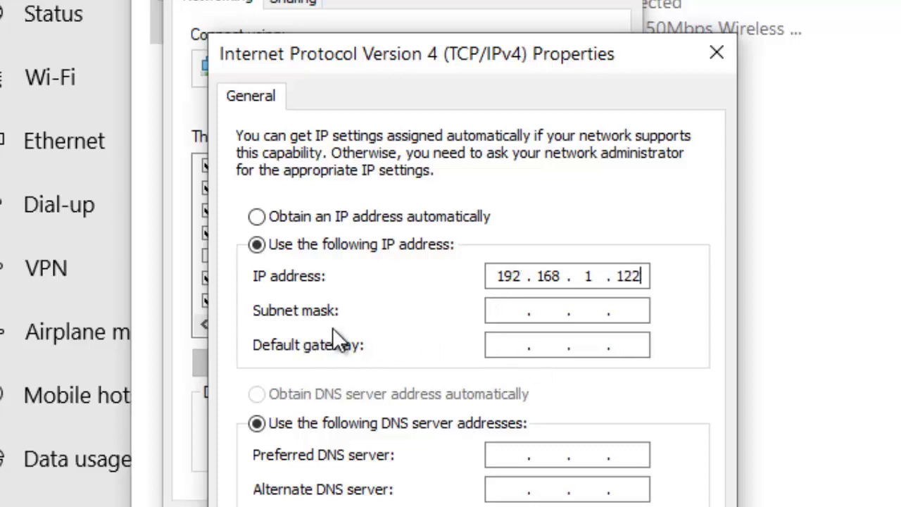
{"action": "left_click", "coordinate": [521, 312]}
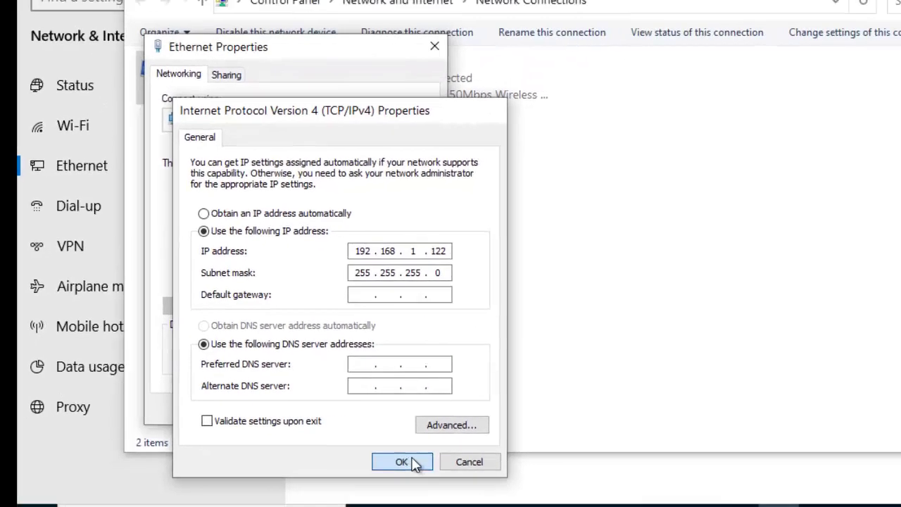
{"action": "left_click", "coordinate": [513, 478]}
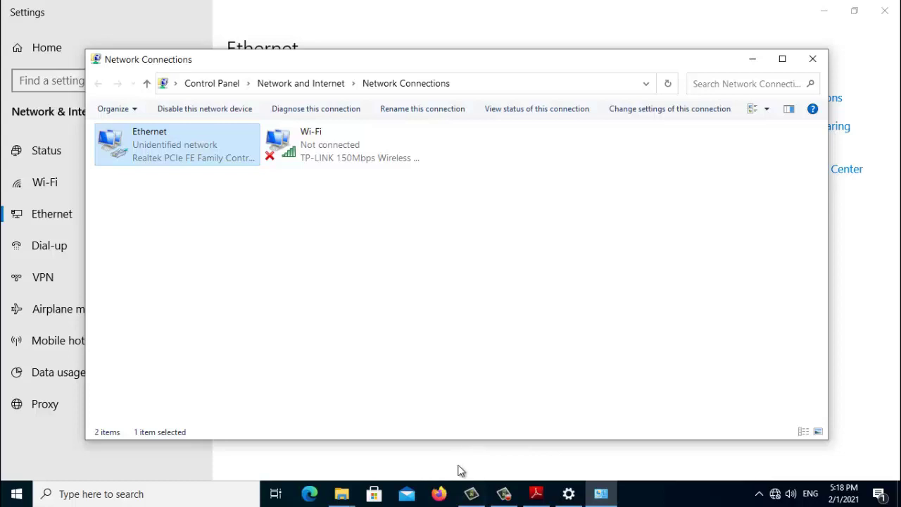
Look up the default password again in the quick start guide PDF
{"action": "left_click", "coordinate": [439, 494]}
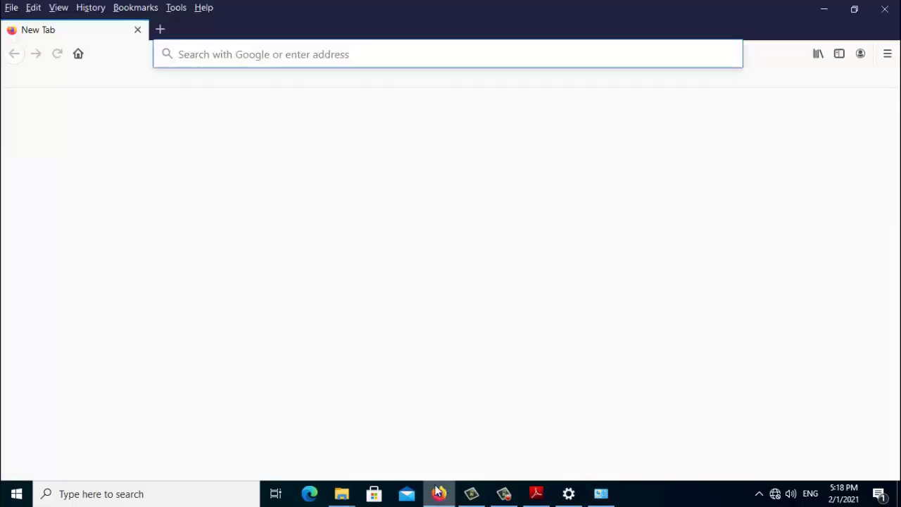
{"action": "left_click", "coordinate": [214, 54]}
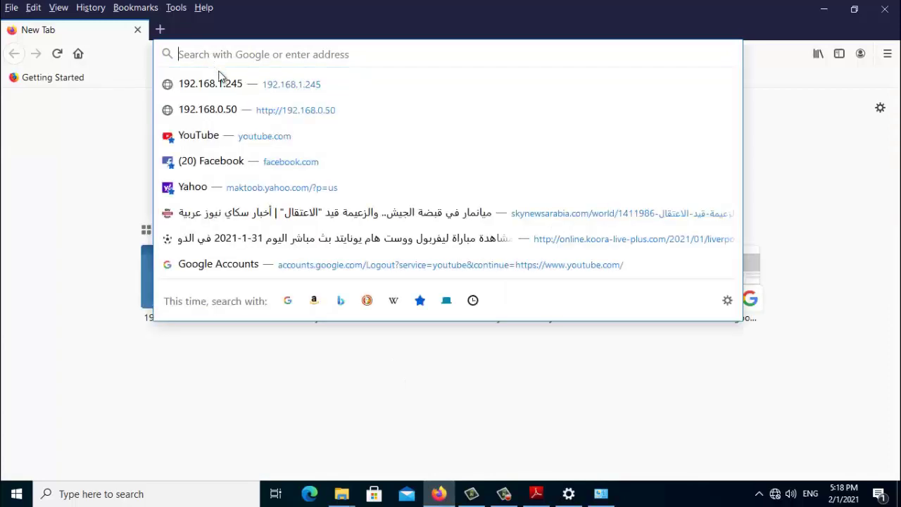
{"action": "left_click", "coordinate": [536, 493]}
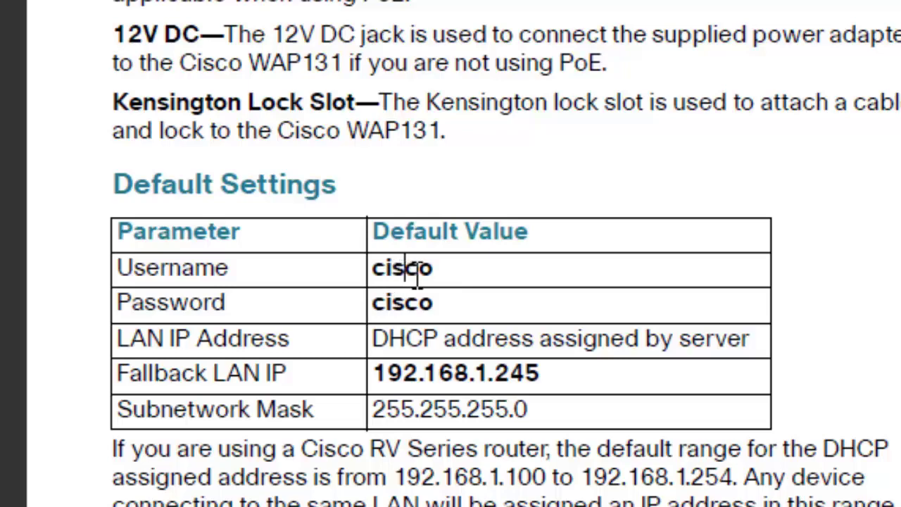
{"action": "double_click", "coordinate": [412, 314]}
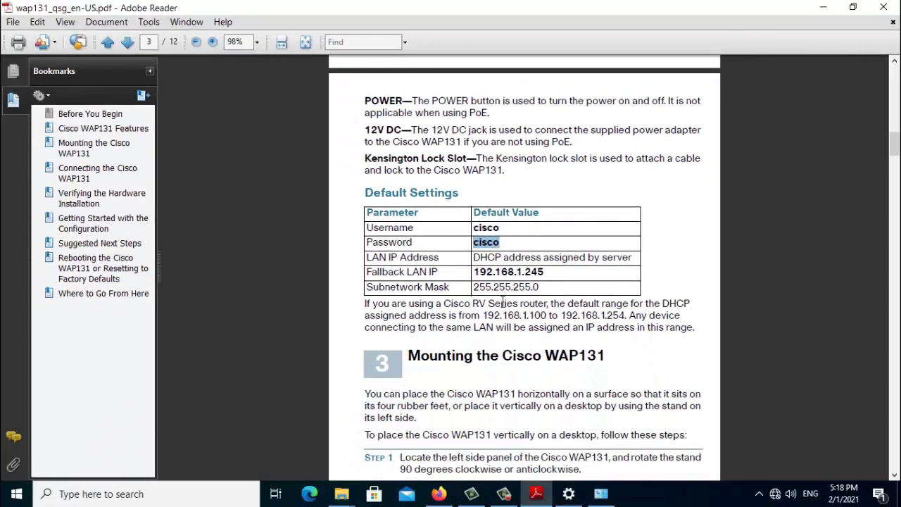
Load 192.168.1.245 in Firefox and accept the self-signed certificate risk
{"action": "left_click", "coordinate": [439, 493]}
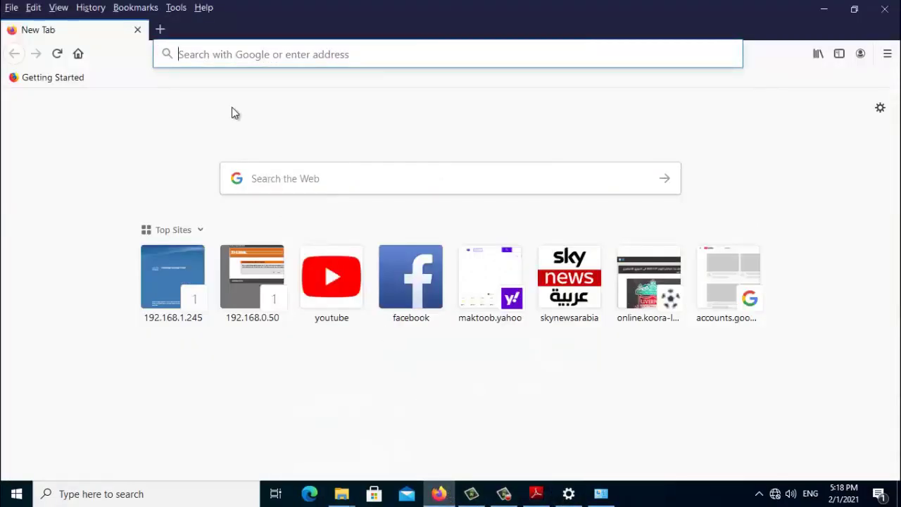
{"action": "type", "text": "1"}
{"action": "type", "text": "92.1"}
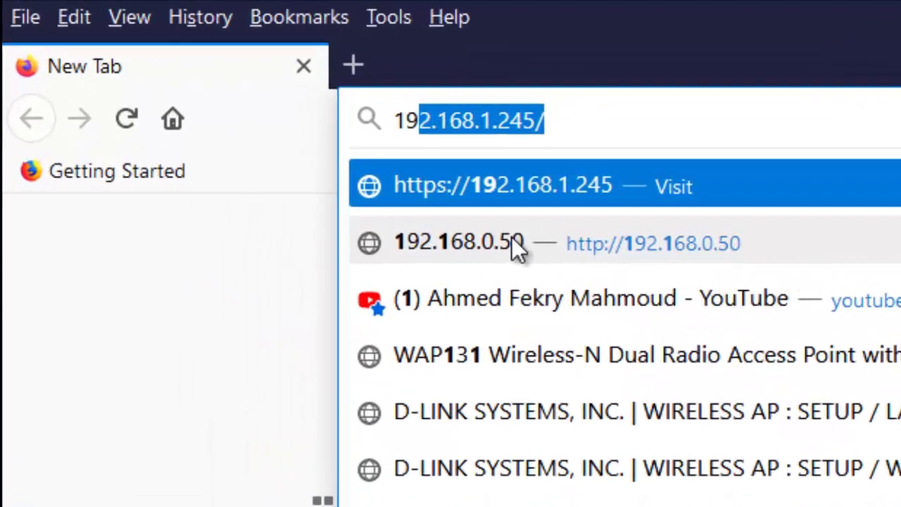
{"action": "type", "text": "68."}
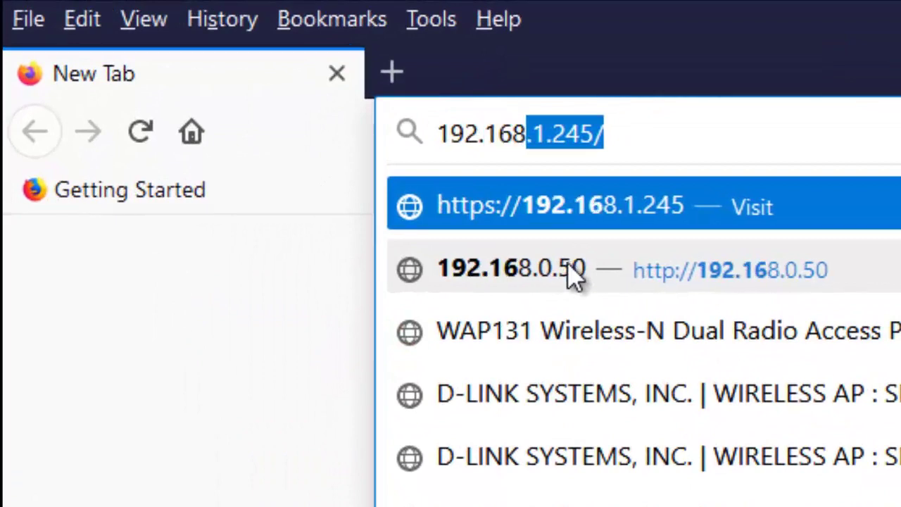
{"action": "type", "text": "1"}
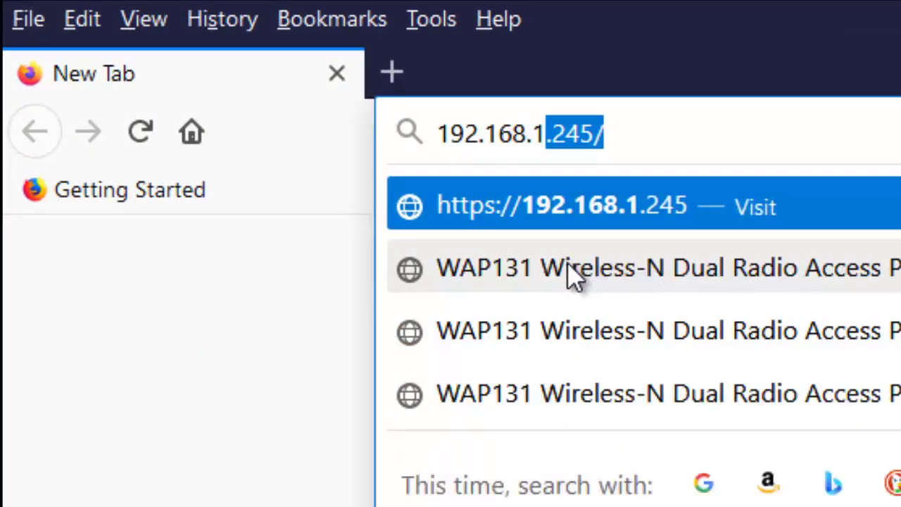
{"action": "type", "text": "."}
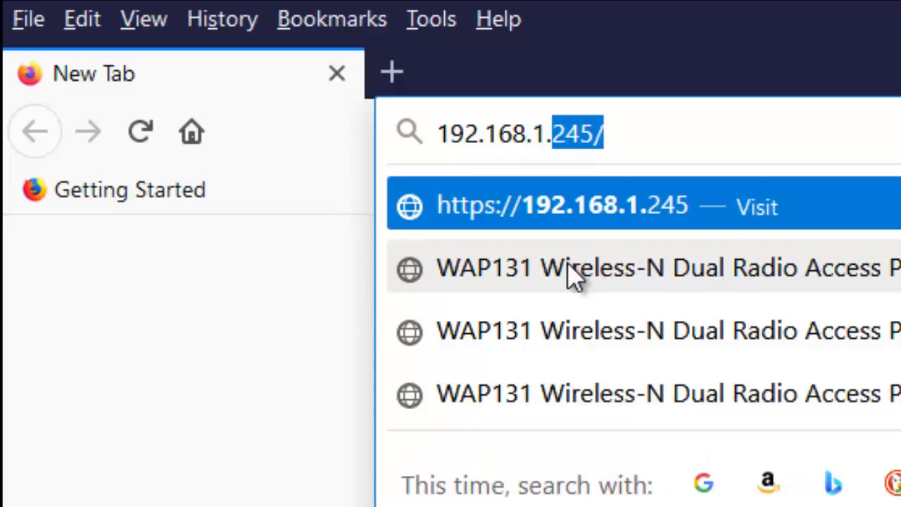
{"action": "type", "text": "245"}
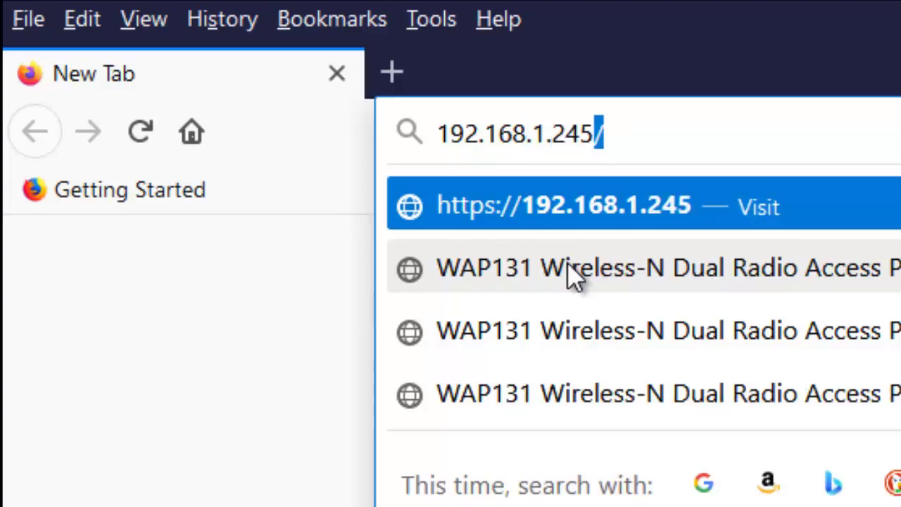
{"action": "key", "text": "Return"}
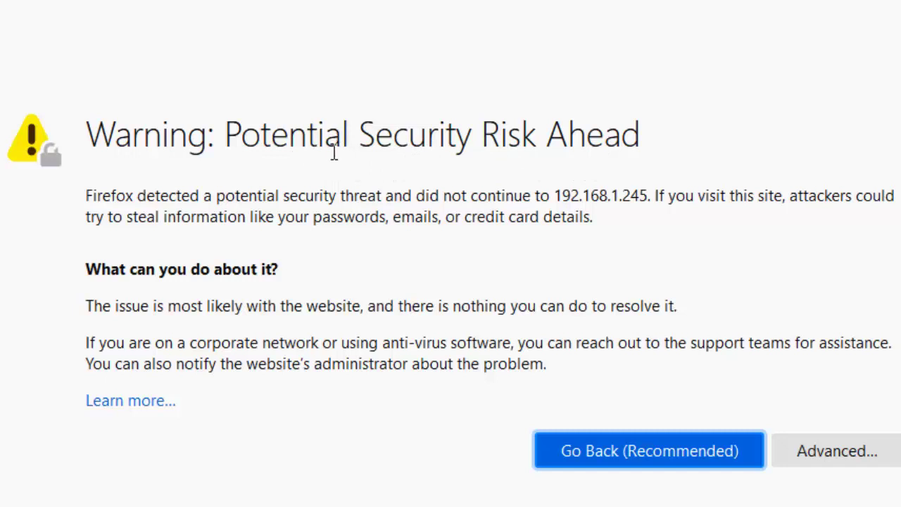
{"action": "left_click", "coordinate": [841, 454]}
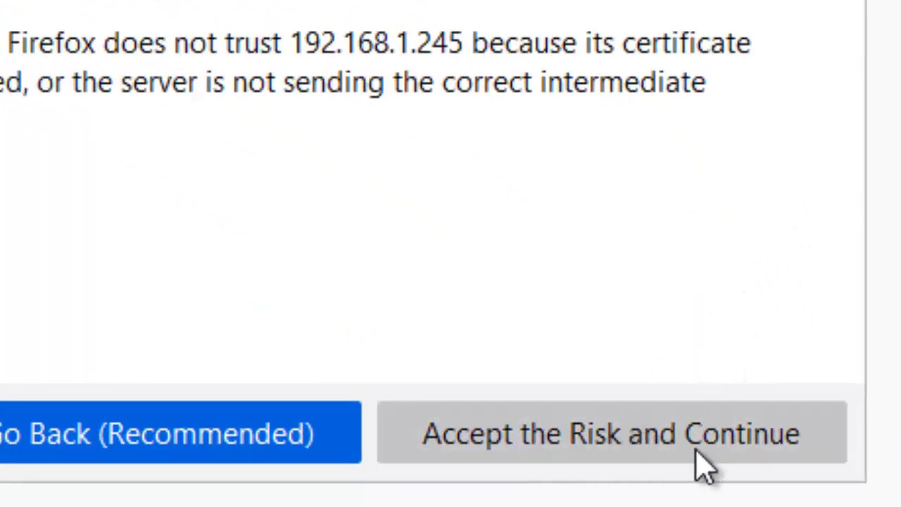
{"action": "left_click", "coordinate": [647, 450]}
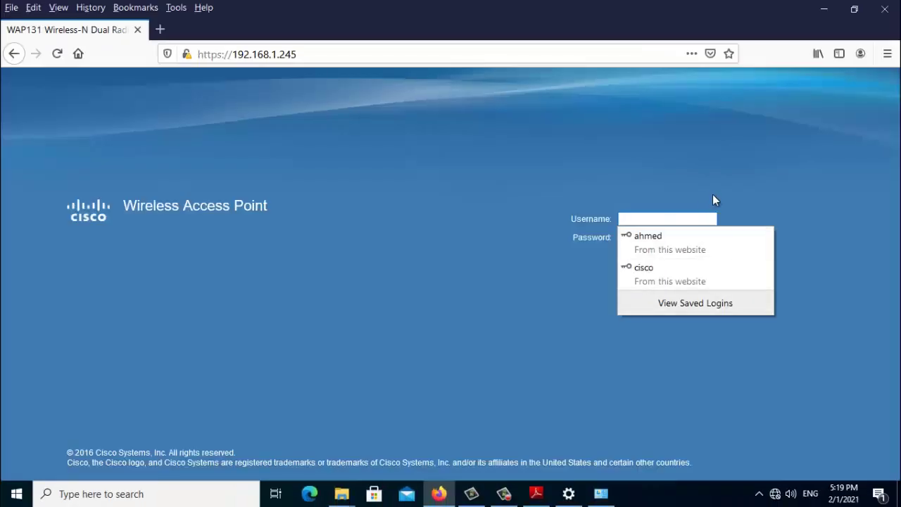
{"action": "left_click", "coordinate": [716, 196]}
Log in with the default admin username cisco and its password
{"action": "left_click", "coordinate": [640, 237]}
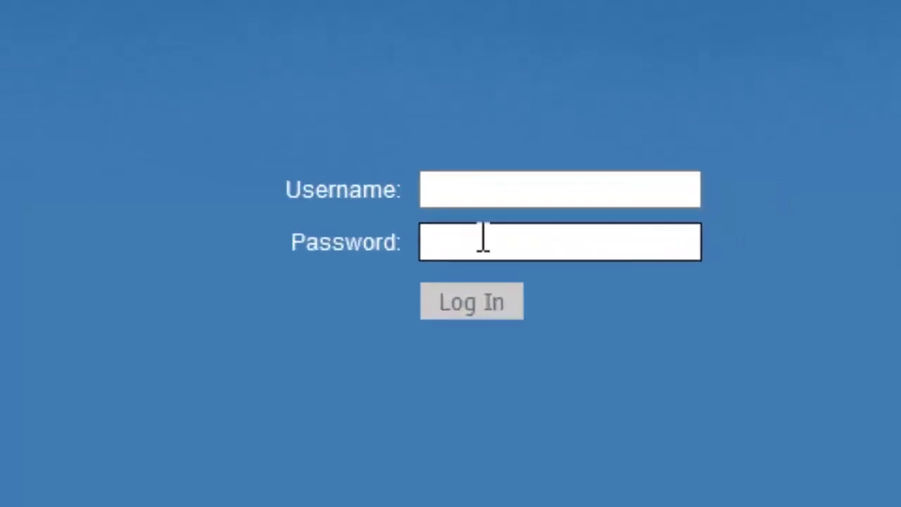
{"action": "left_click", "coordinate": [424, 176]}
{"action": "type", "text": "ci"}
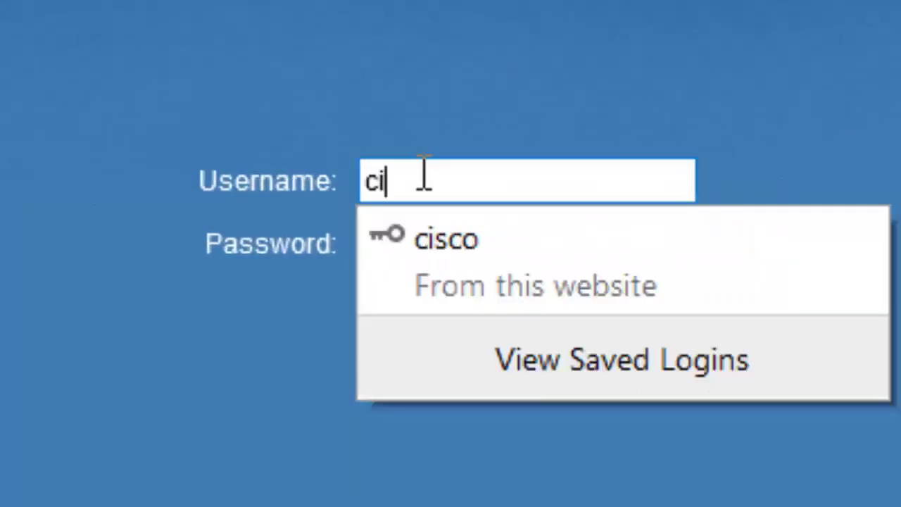
{"action": "type", "text": "sco"}
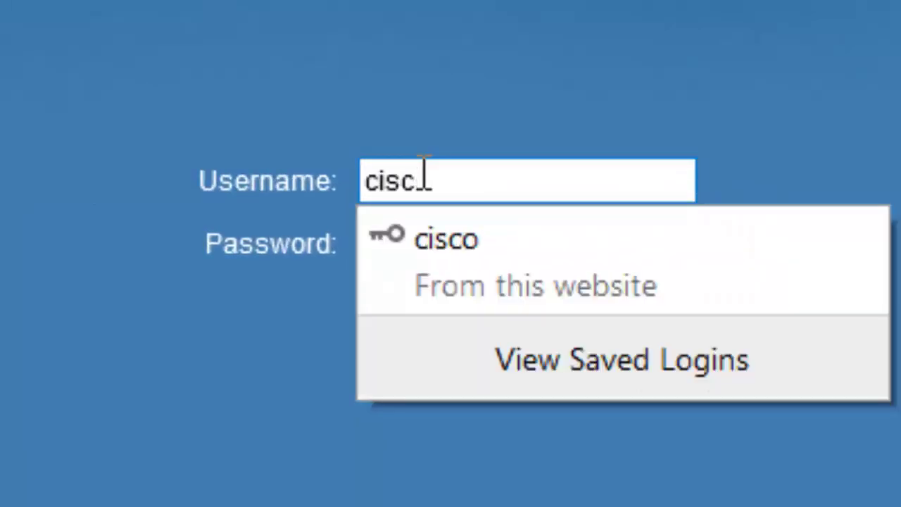
{"action": "left_click", "coordinate": [543, 116]}
{"action": "left_click", "coordinate": [483, 247]}
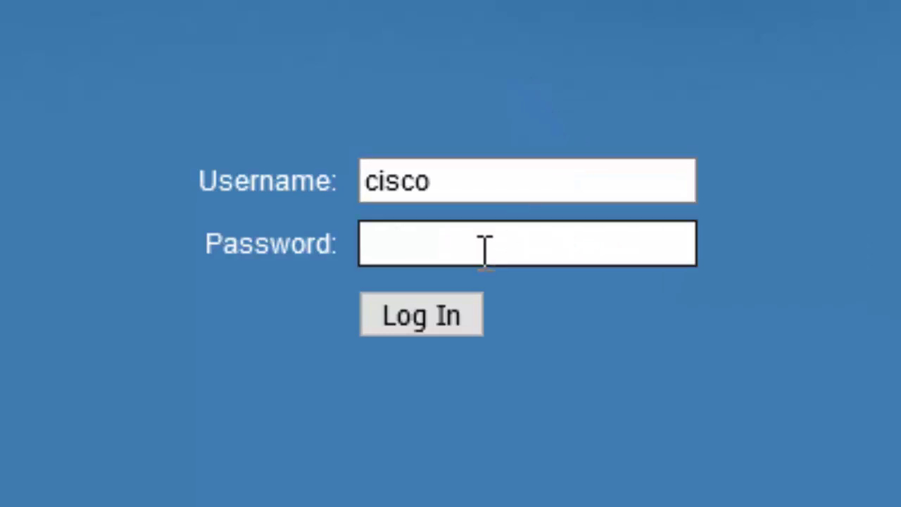
{"action": "left_click", "coordinate": [408, 247]}
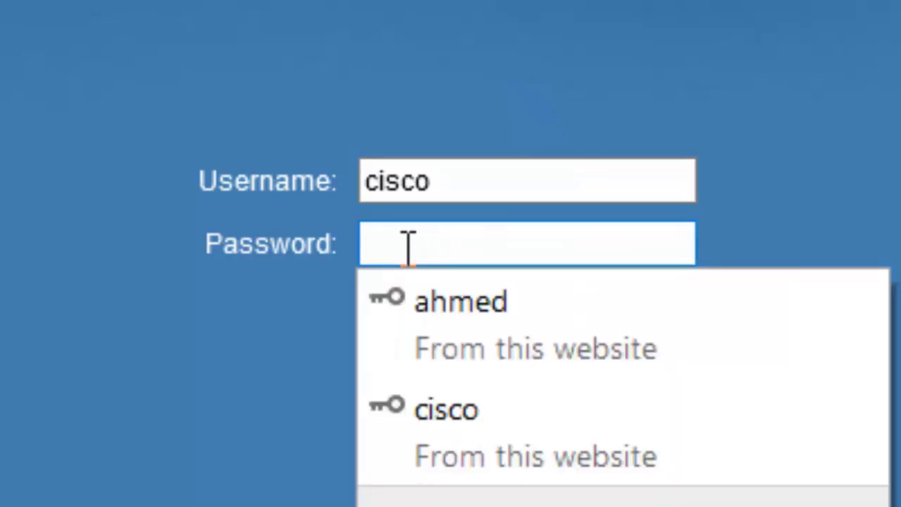
{"action": "type", "text": "cisco"}
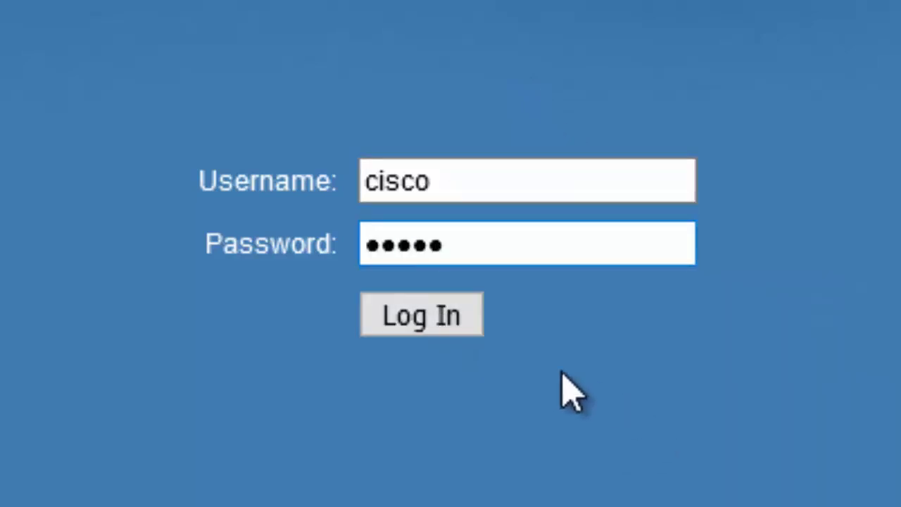
{"action": "left_click", "coordinate": [533, 296]}
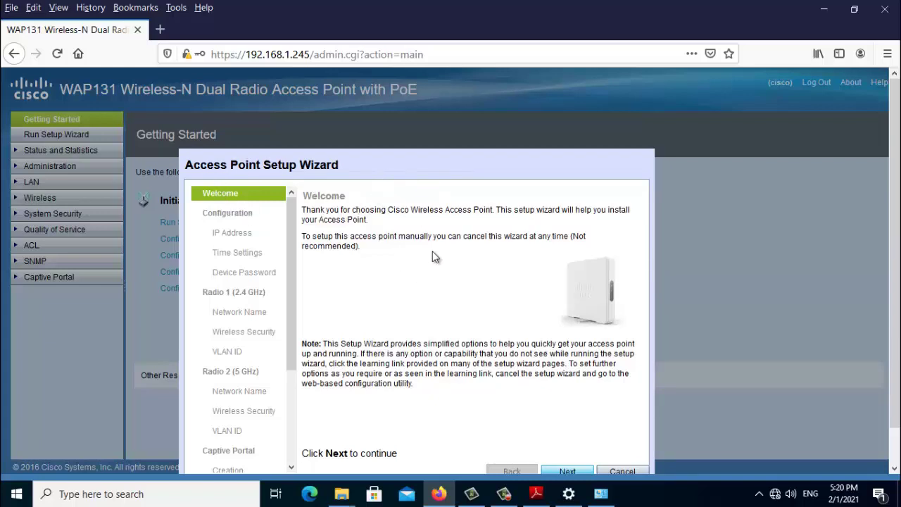
Cancel the setup wizard, fill in the old password and disable password complexity
{"action": "left_click", "coordinate": [612, 472]}
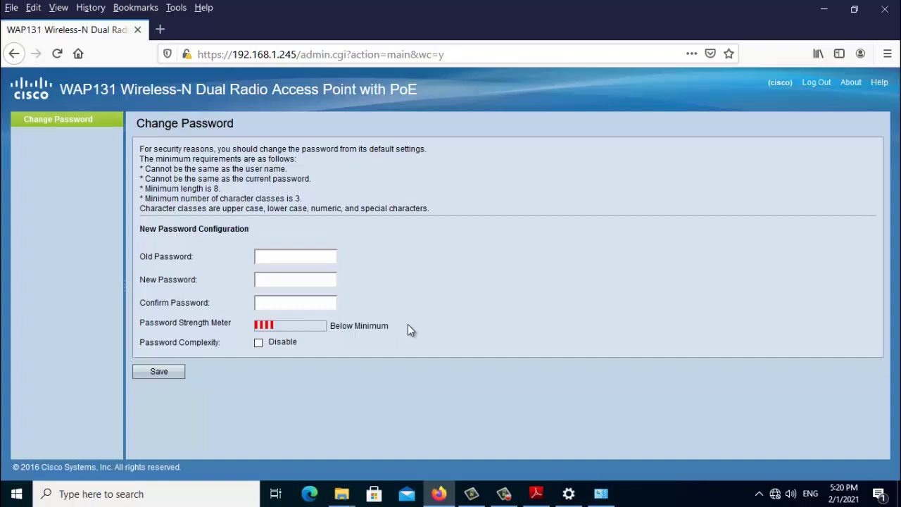
{"action": "left_click", "coordinate": [266, 258]}
{"action": "left_click", "coordinate": [296, 304]}
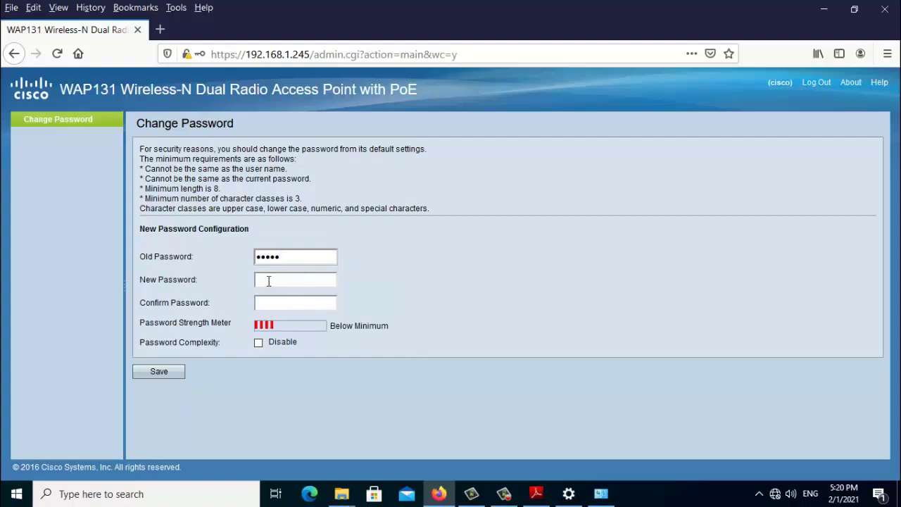
{"action": "left_click", "coordinate": [264, 282]}
{"action": "left_click", "coordinate": [388, 280]}
{"action": "left_click", "coordinate": [259, 343]}
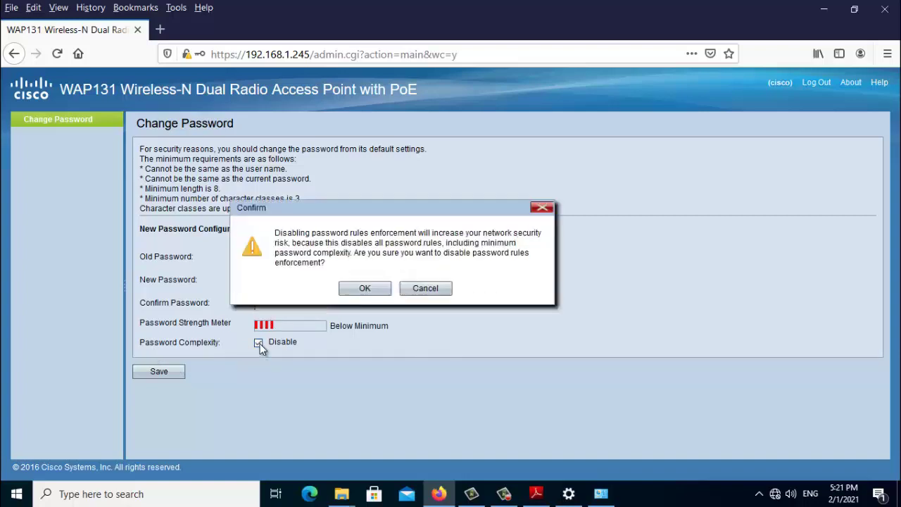
{"action": "left_click", "coordinate": [361, 291]}
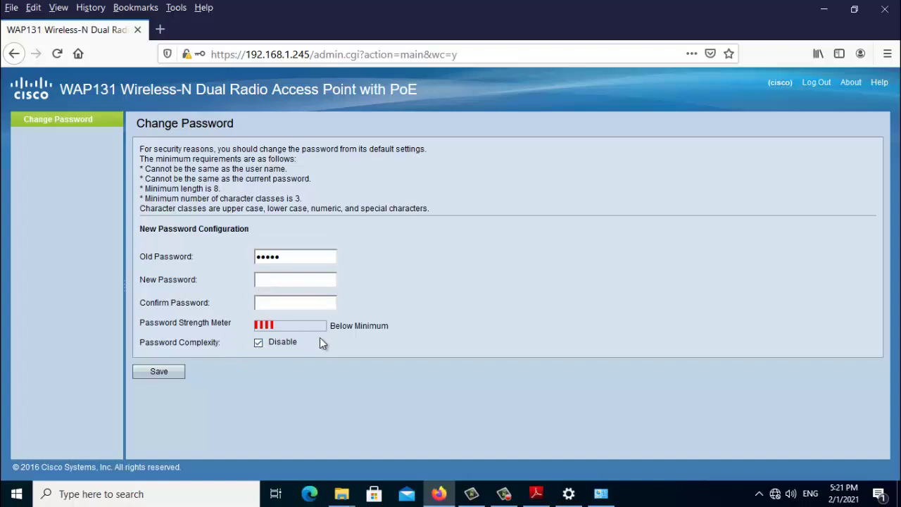
Enter and confirm the new admin password, then save it
{"action": "left_click", "coordinate": [262, 281]}
{"action": "type", "text": "cisco"}
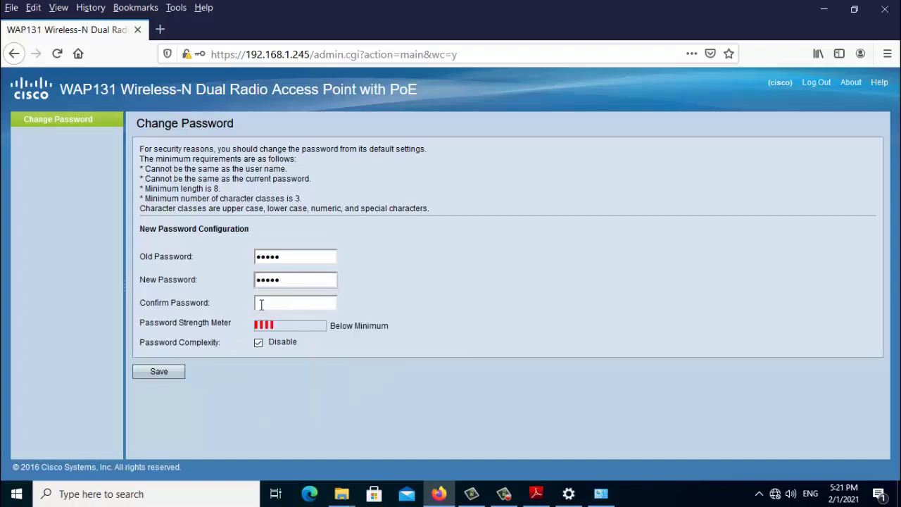
{"action": "left_click", "coordinate": [261, 304]}
{"action": "type", "text": "cisco"}
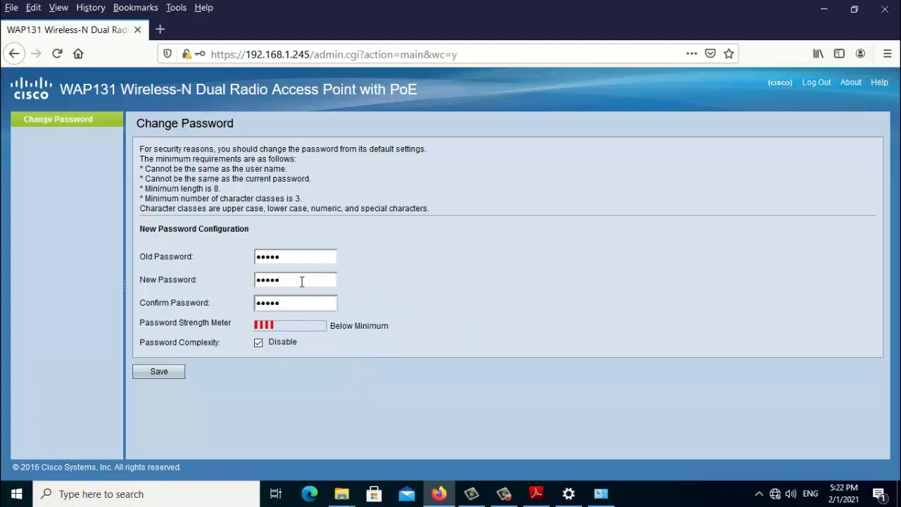
{"action": "left_click", "coordinate": [173, 373]}
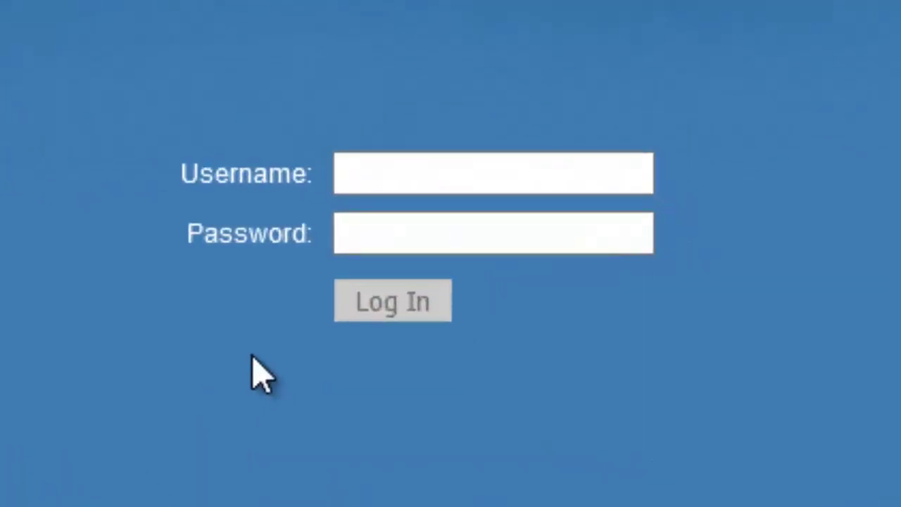
Log back in as cisco using the newly set admin password
{"action": "left_click", "coordinate": [369, 176]}
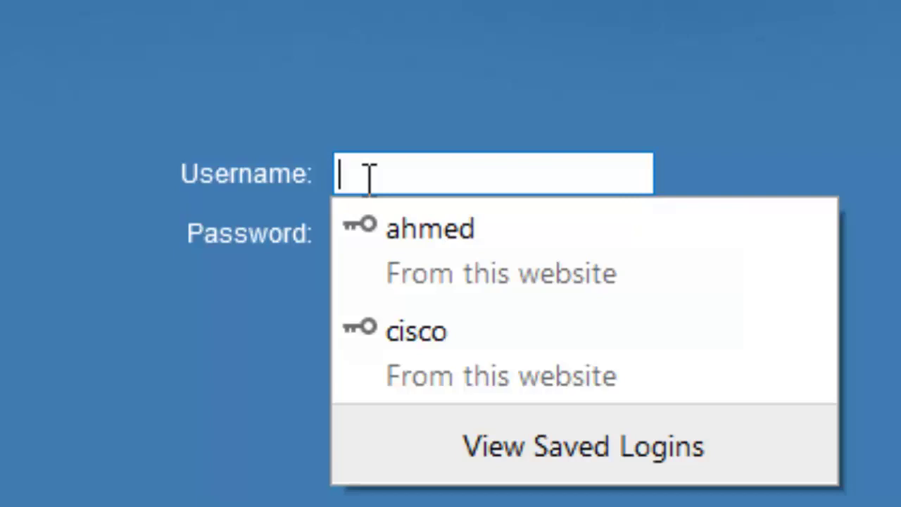
{"action": "type", "text": "ci"}
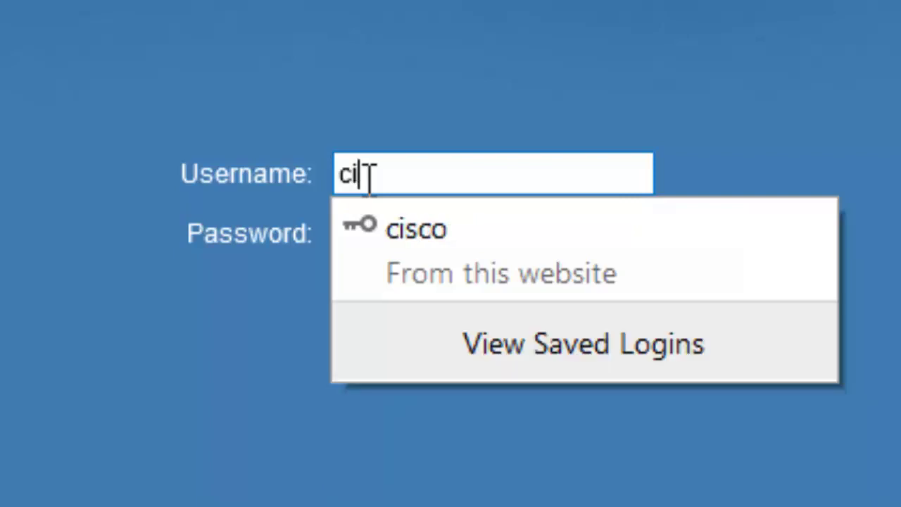
{"action": "type", "text": "sco"}
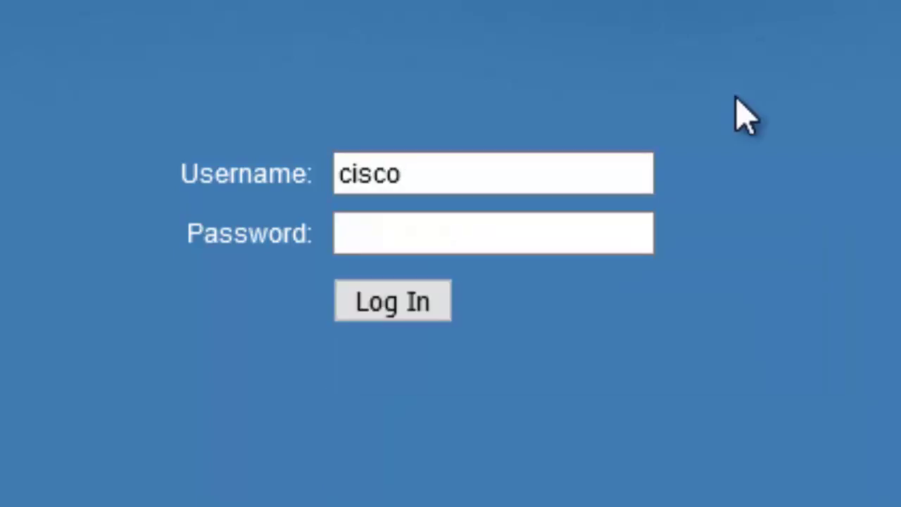
{"action": "left_click", "coordinate": [383, 243]}
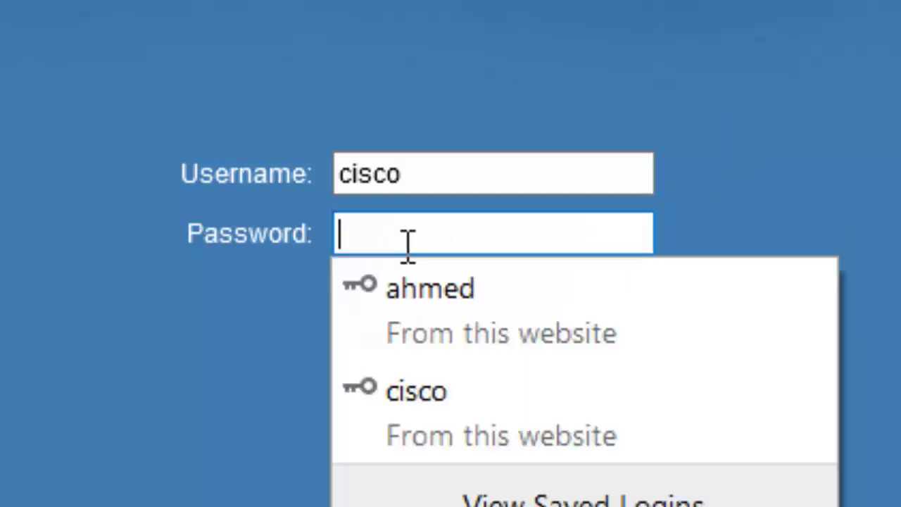
{"action": "type", "text": "cisco"}
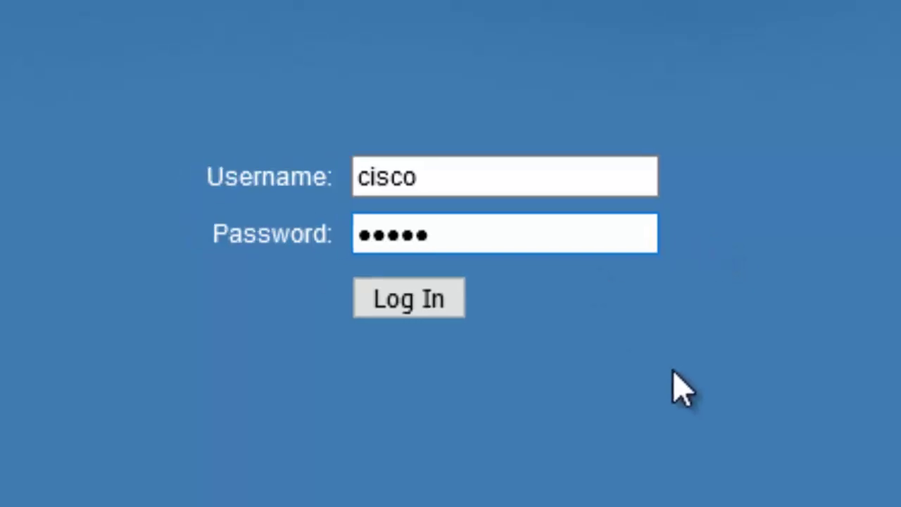
{"action": "left_click", "coordinate": [408, 298]}
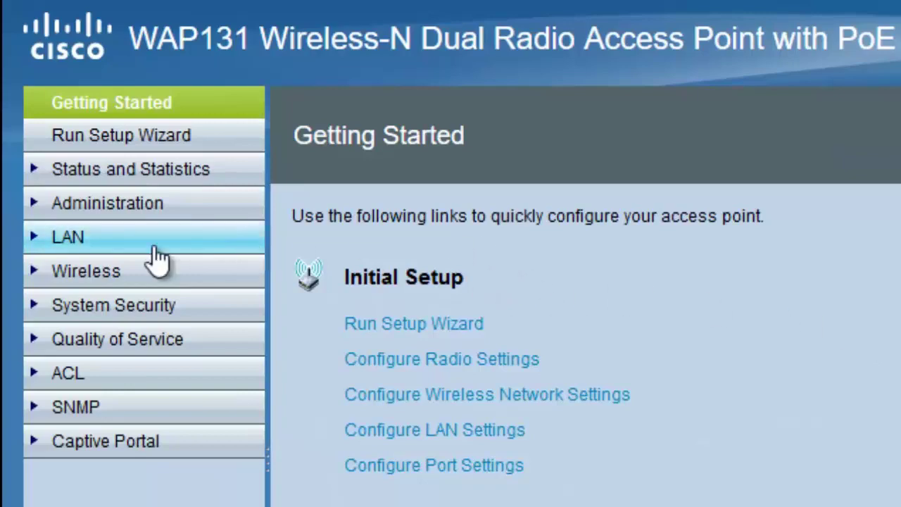
Under Wireless > Radio, enable Radio 1, pick channel 11, and save with confirmation
{"action": "left_click", "coordinate": [107, 277]}
{"action": "left_click", "coordinate": [88, 304]}
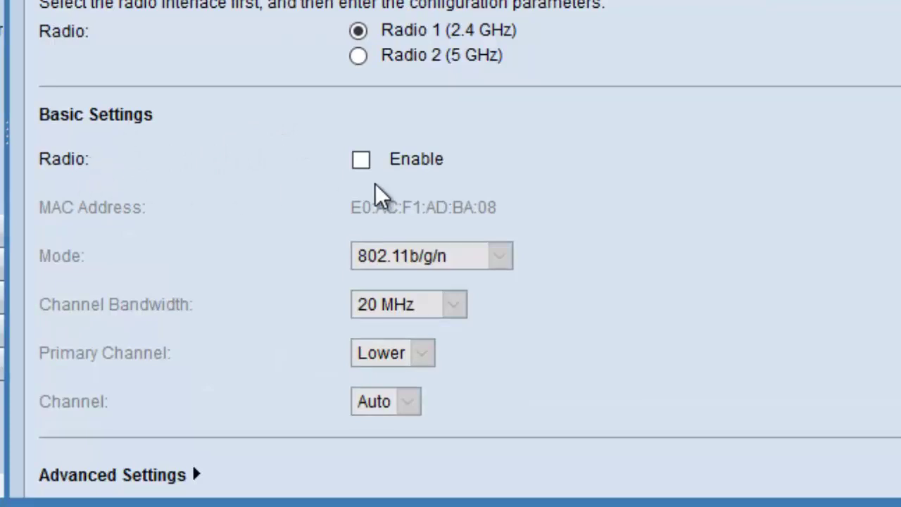
{"action": "left_click", "coordinate": [361, 162]}
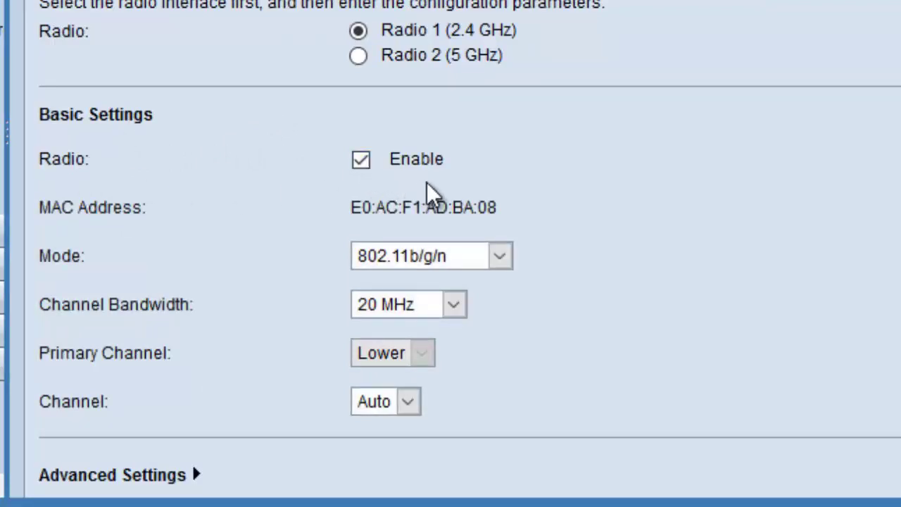
{"action": "scroll", "coordinate": [439, 186], "scroll_direction": "down", "scroll_amount": 1}
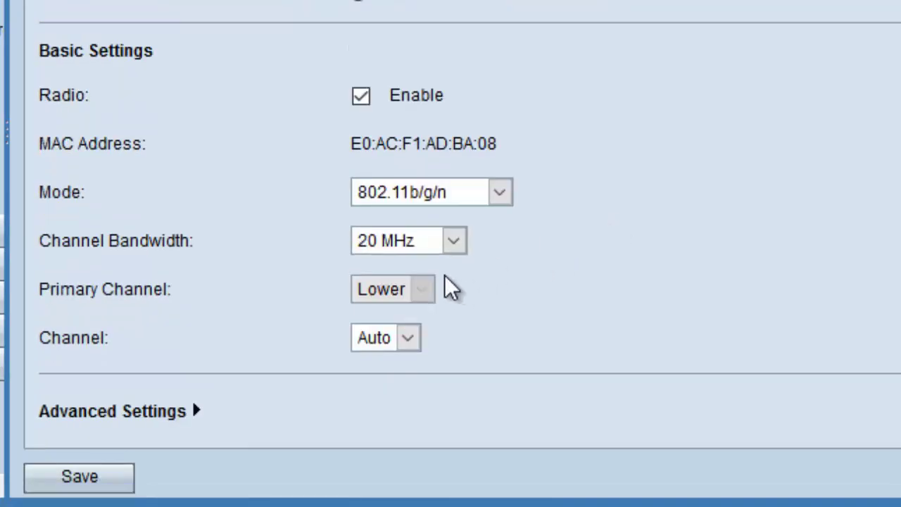
{"action": "left_click", "coordinate": [410, 340]}
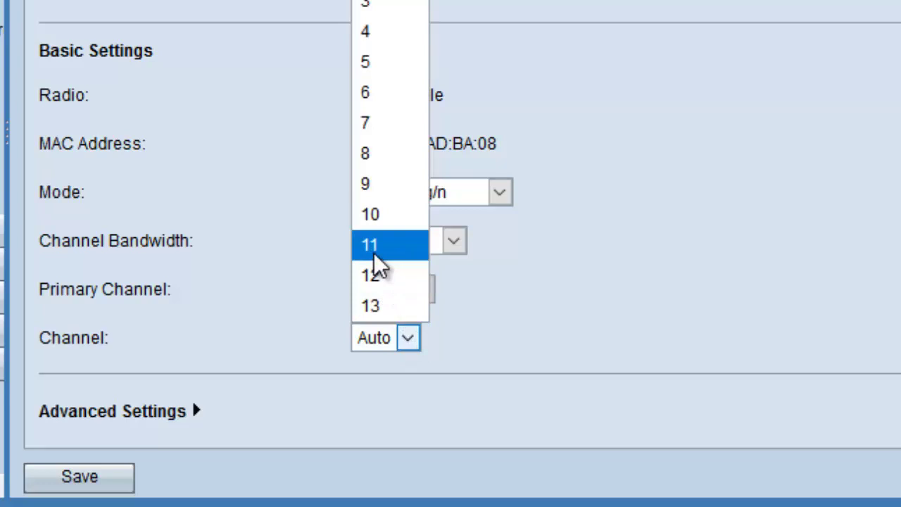
{"action": "left_click", "coordinate": [378, 257]}
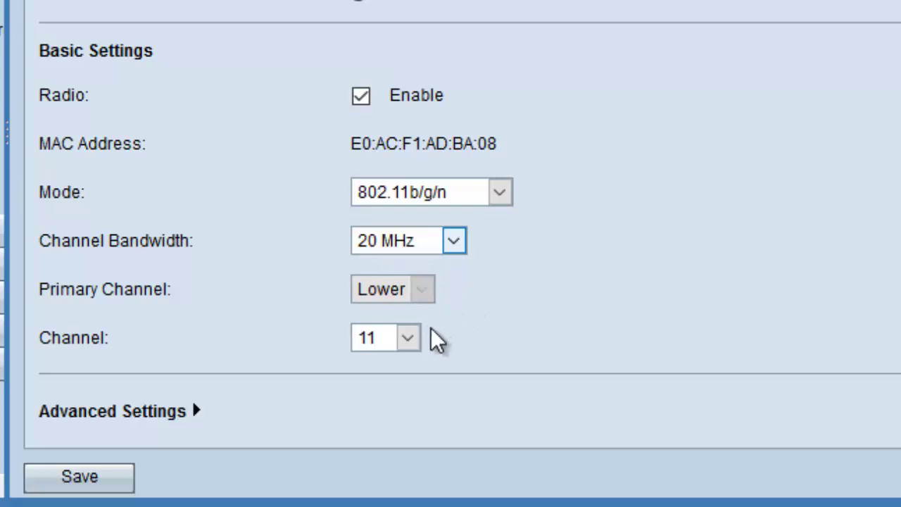
{"action": "left_click", "coordinate": [408, 339]}
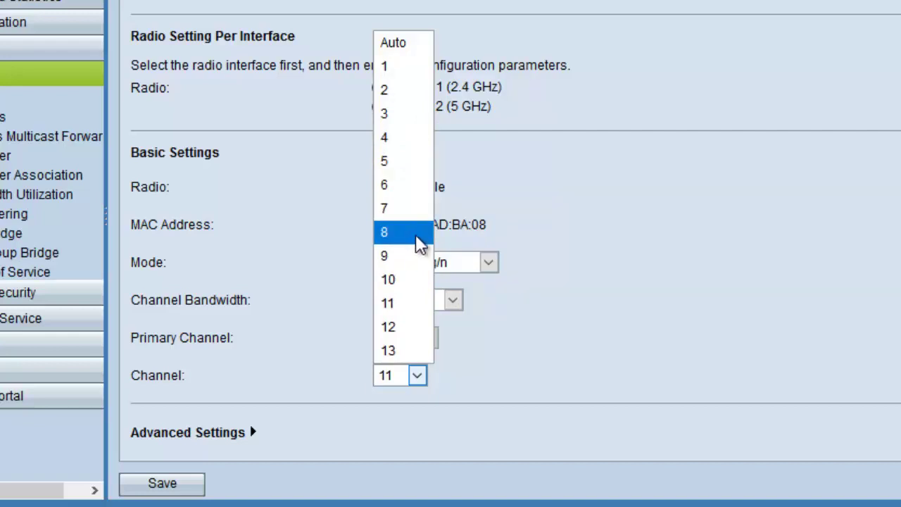
{"action": "left_click", "coordinate": [403, 304]}
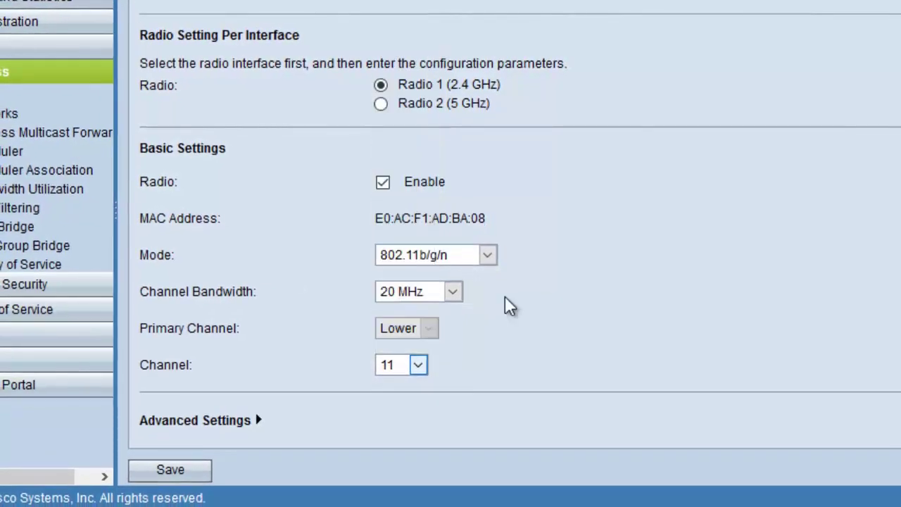
{"action": "left_click", "coordinate": [170, 470]}
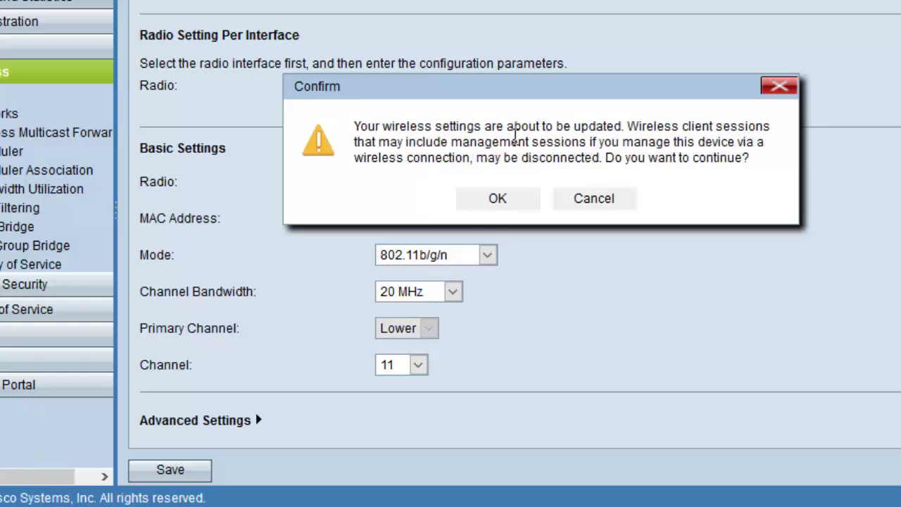
{"action": "left_click", "coordinate": [511, 200]}
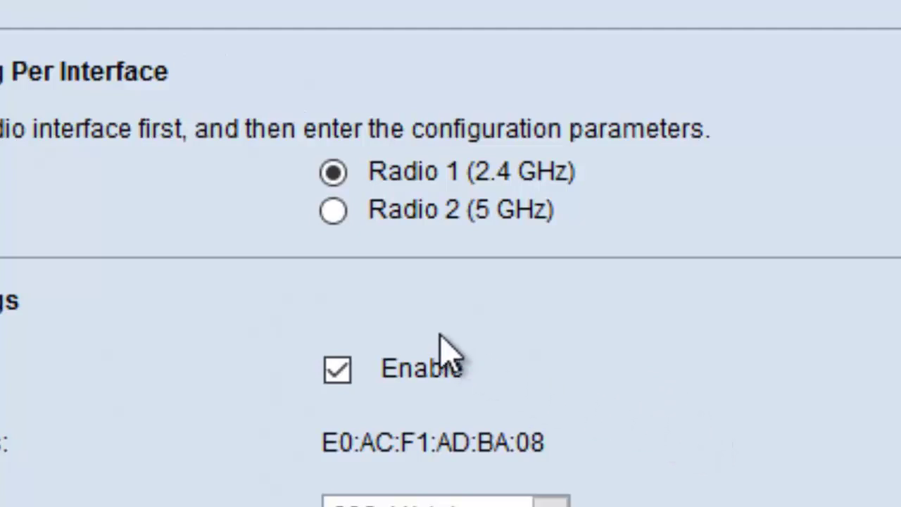
Enable Radio 2 (5 GHz), save and confirm, then go to Wireless > Networks
{"action": "left_click", "coordinate": [332, 210]}
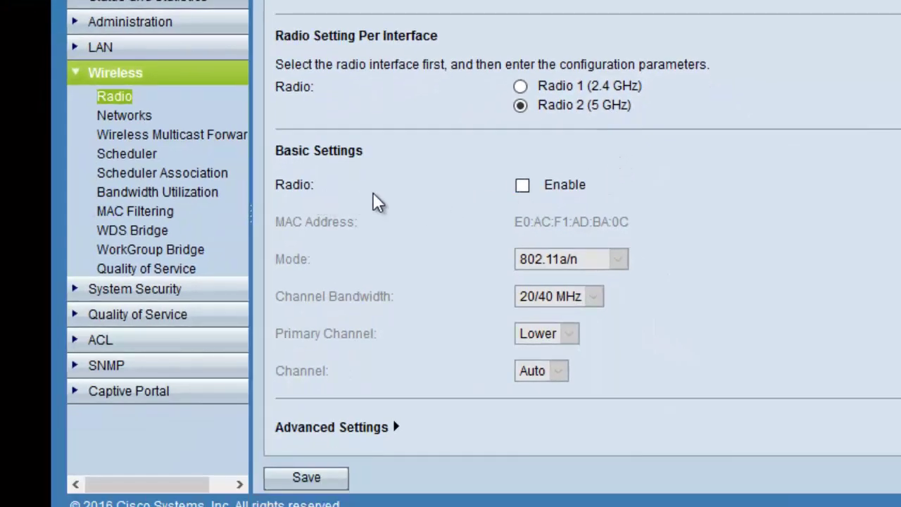
{"action": "left_click", "coordinate": [522, 186]}
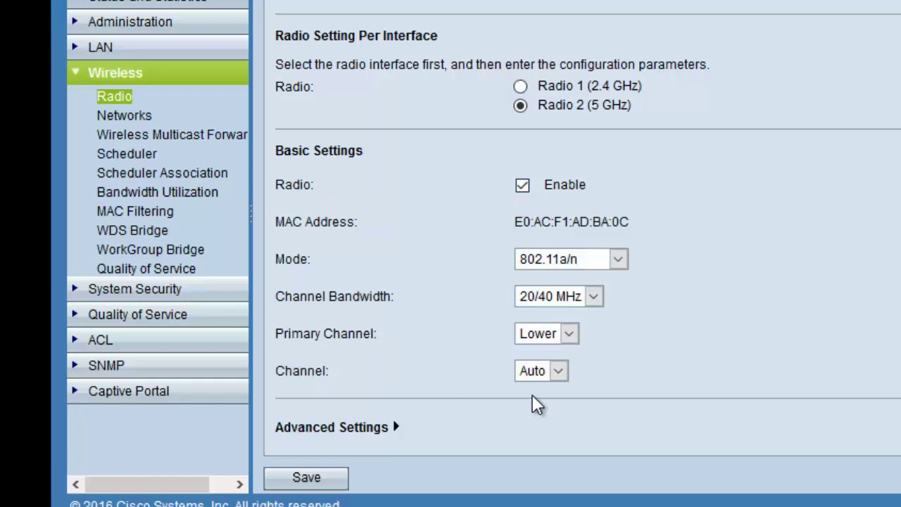
{"action": "left_click", "coordinate": [316, 479]}
{"action": "left_click", "coordinate": [613, 207]}
{"action": "left_click", "coordinate": [124, 115]}
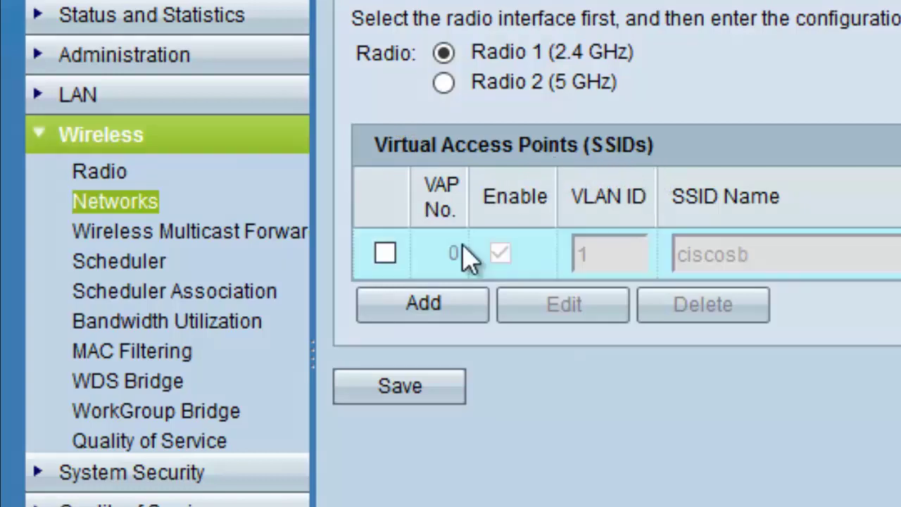
Select the VAP 0 ciscosb network row and make it editable
{"action": "left_click", "coordinate": [385, 253]}
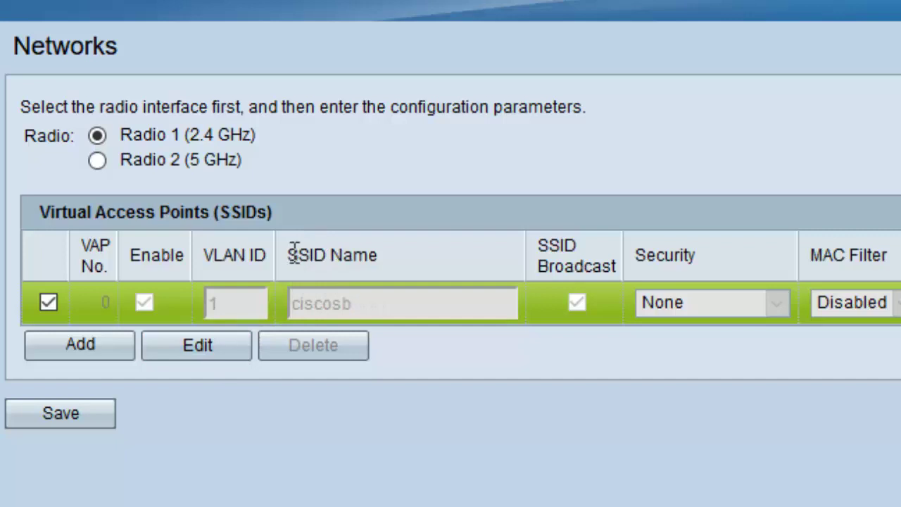
{"action": "left_click_drag", "start_coordinate": [294, 255], "coordinate": [373, 254]}
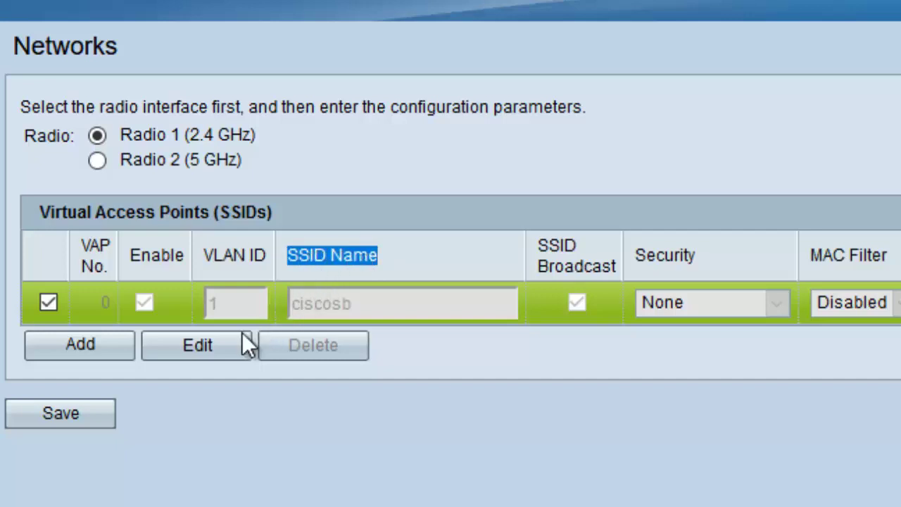
{"action": "left_click", "coordinate": [210, 348]}
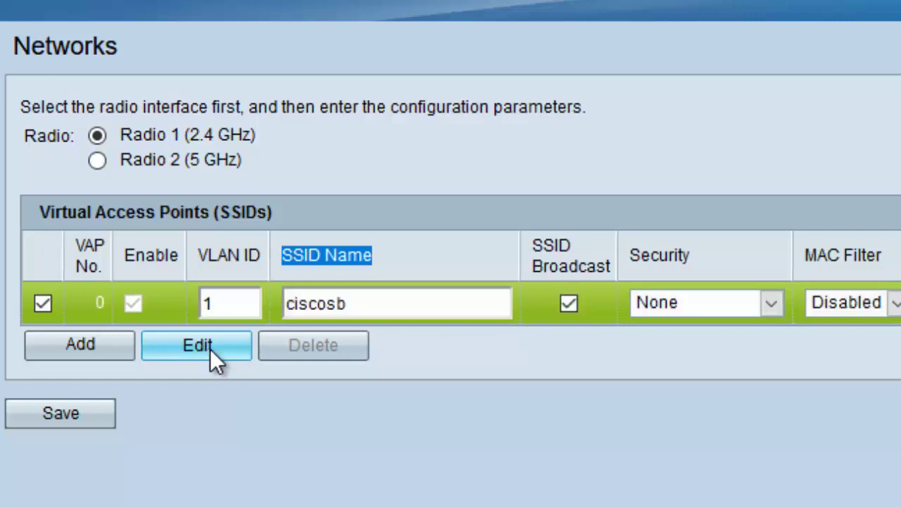
Change the SSID name to ahly2021 and copy the new name
{"action": "double_click", "coordinate": [323, 303]}
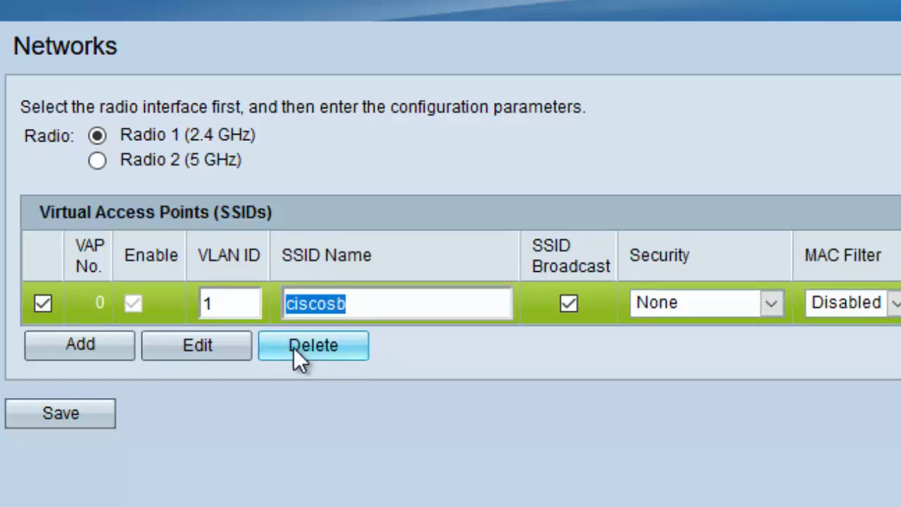
{"action": "type", "text": "ahly200"}
{"action": "key", "text": "BackSpace"}
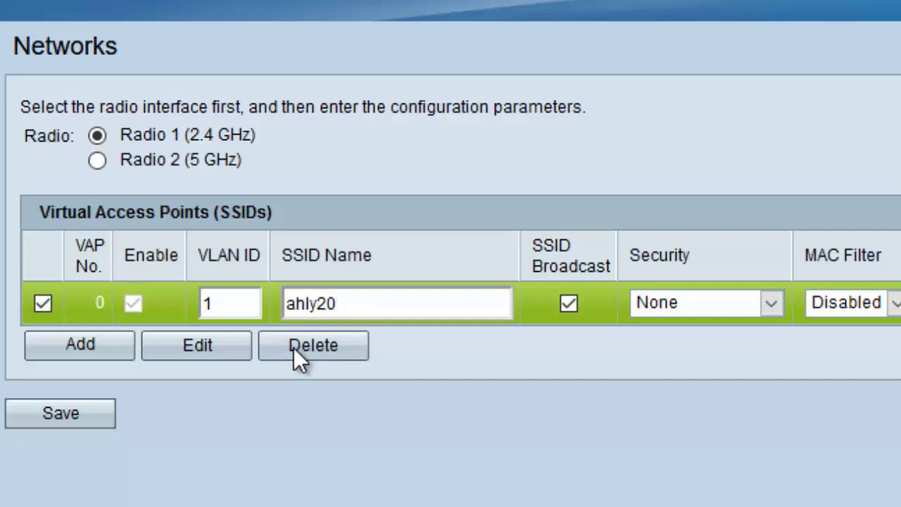
{"action": "type", "text": "0"}
{"action": "key", "text": "BackSpace"}
{"action": "type", "text": "21"}
{"action": "double_click", "coordinate": [312, 304]}
{"action": "right_click", "coordinate": [312, 304]}
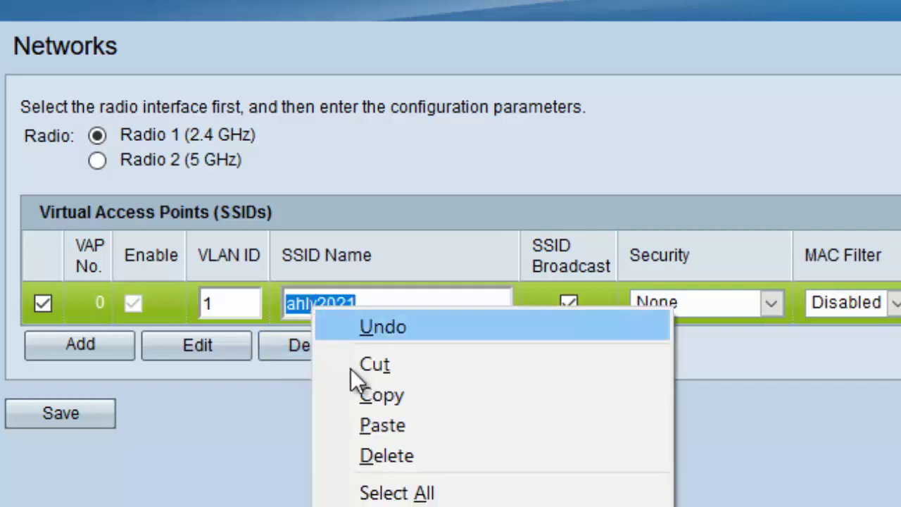
{"action": "left_click", "coordinate": [390, 394]}
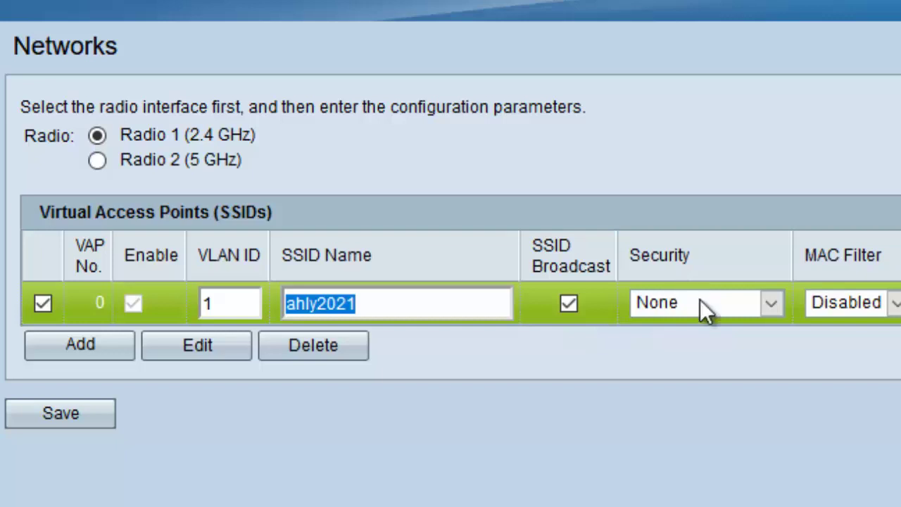
Secure ahly2021 with WPA Personal and the pasted passphrase, check the key, then save and confirm
{"action": "left_click", "coordinate": [774, 305]}
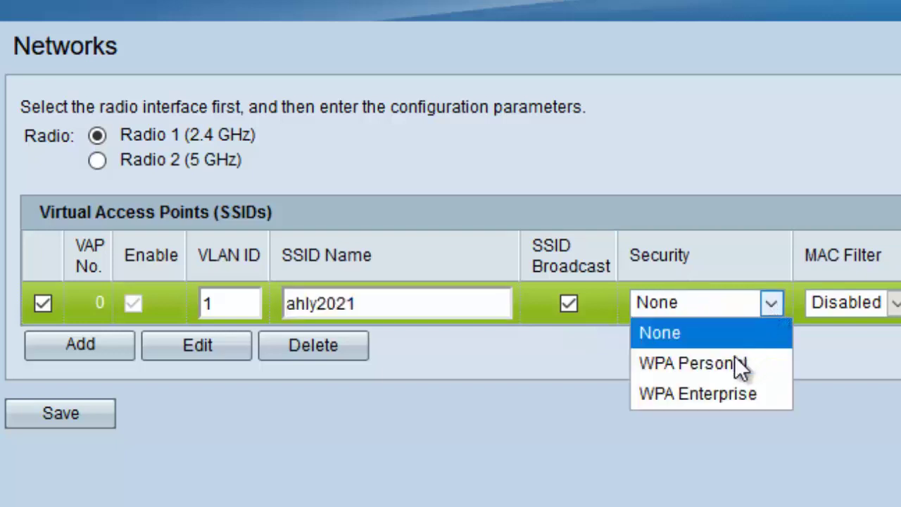
{"action": "left_click", "coordinate": [724, 364]}
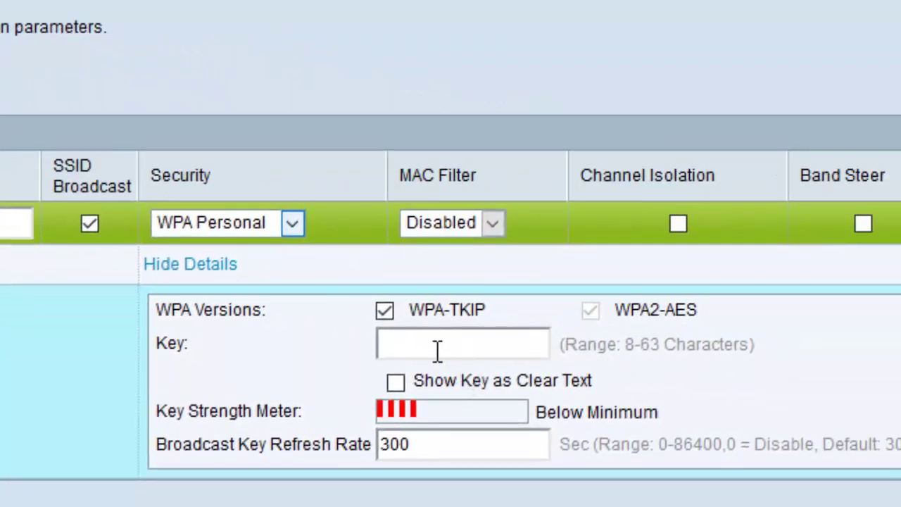
{"action": "left_click", "coordinate": [435, 350]}
{"action": "key", "text": "ctrl+v"}
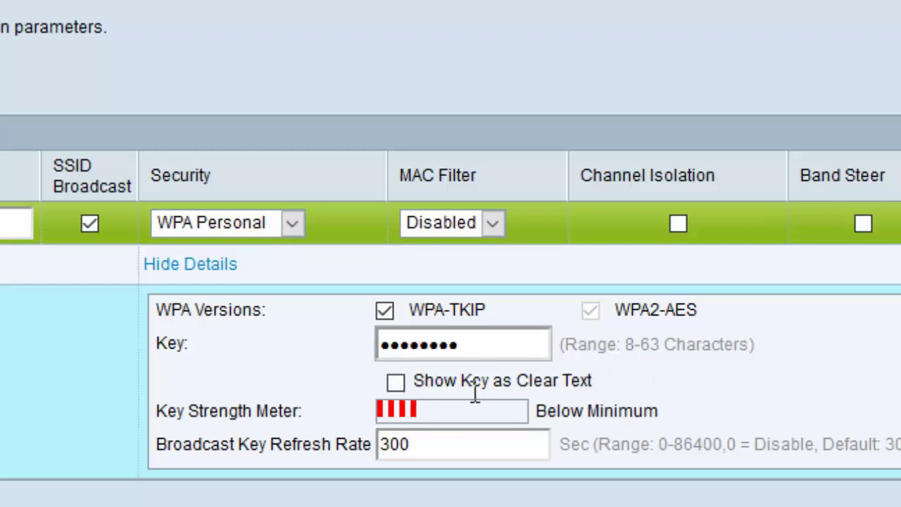
{"action": "left_click", "coordinate": [401, 384]}
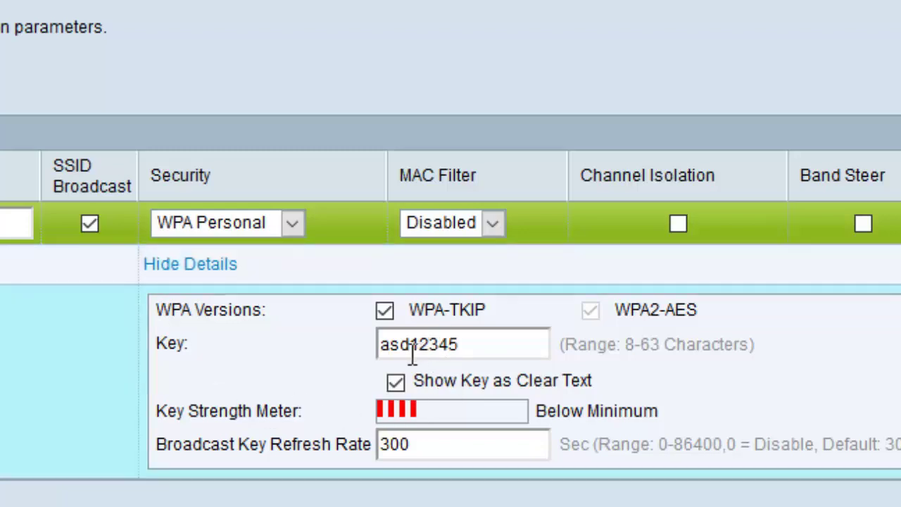
{"action": "double_click", "coordinate": [409, 348]}
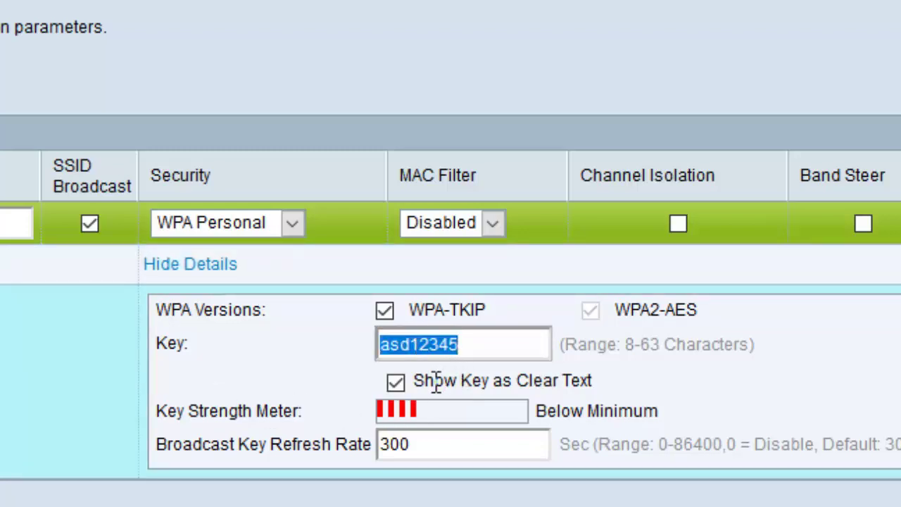
{"action": "left_click", "coordinate": [396, 383]}
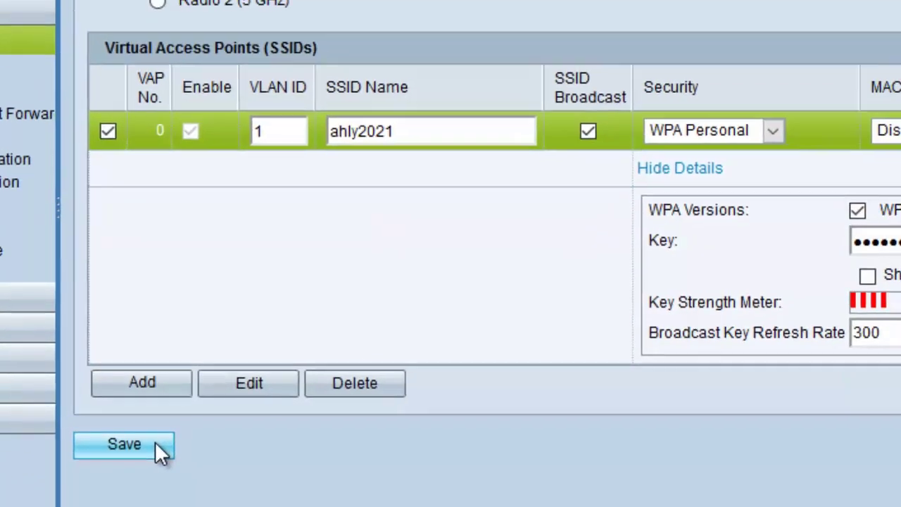
{"action": "left_click", "coordinate": [172, 442]}
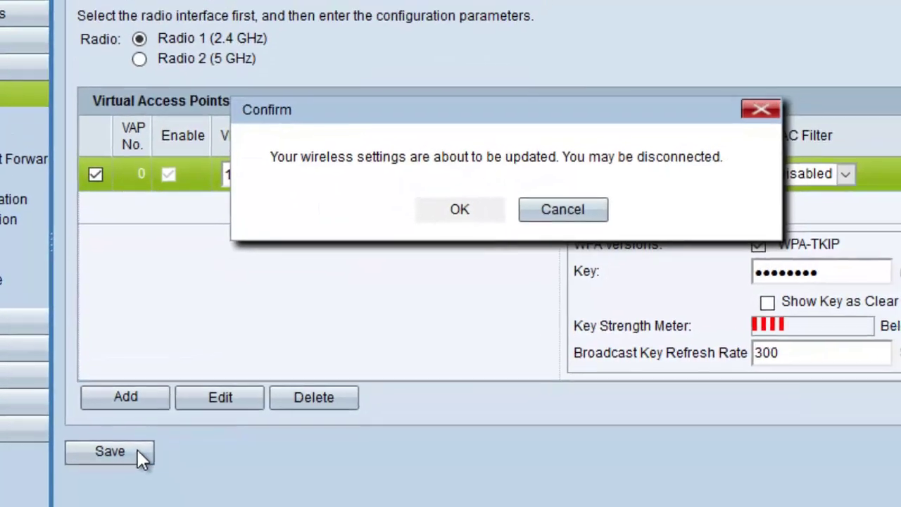
{"action": "left_click", "coordinate": [448, 220]}
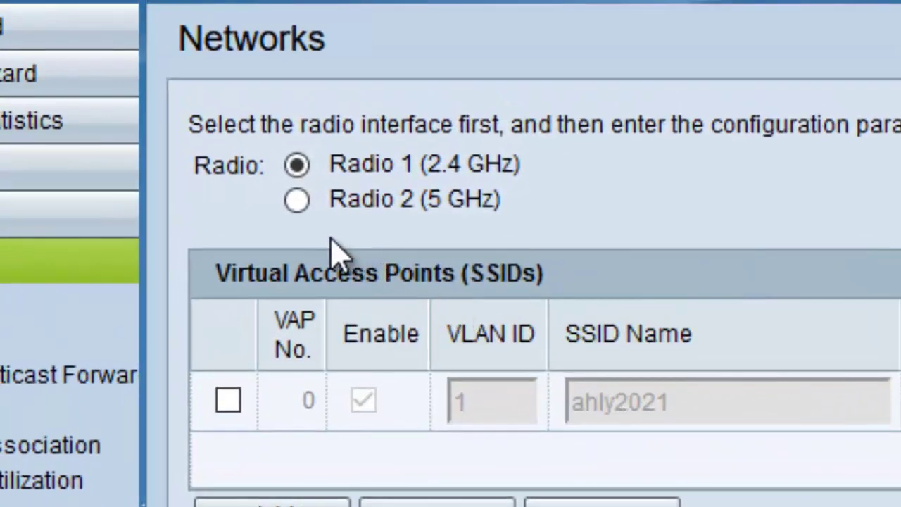
Rename VAP 0 on the 5 GHz radio from ciscosb to ahly2021
{"action": "left_click", "coordinate": [299, 201]}
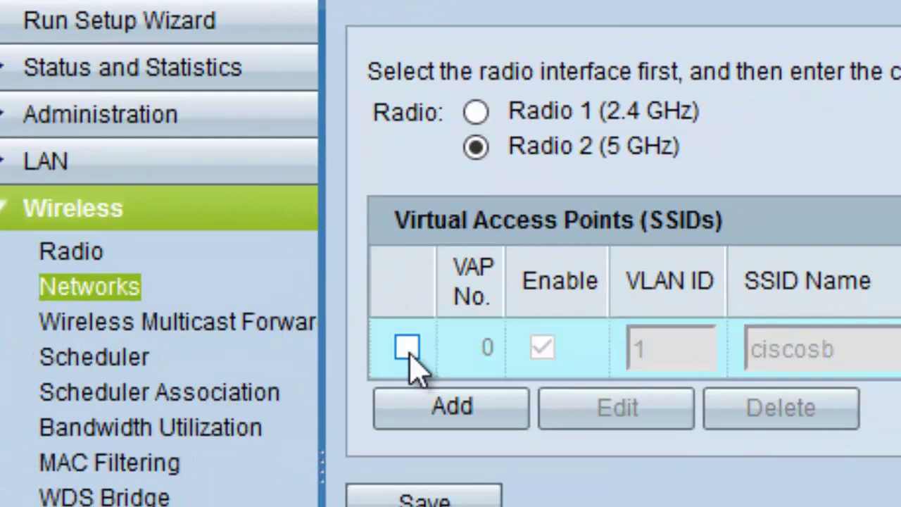
{"action": "left_click", "coordinate": [407, 348]}
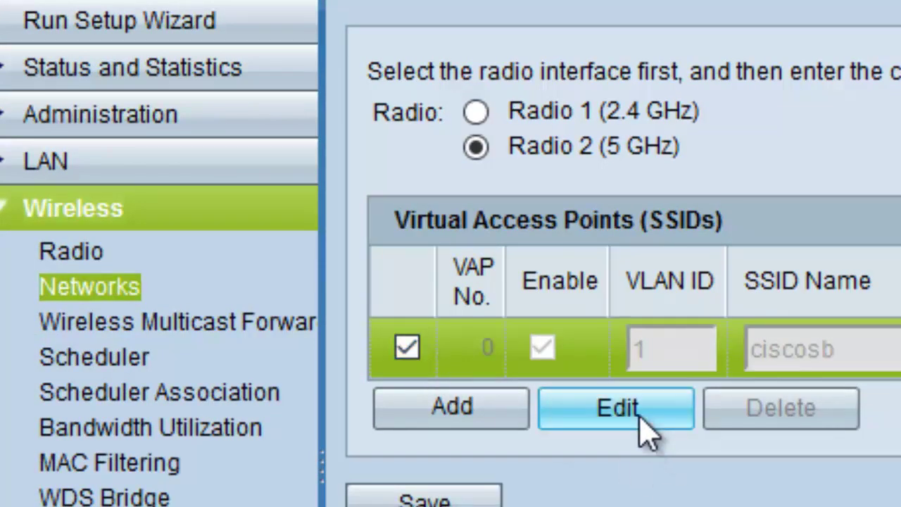
{"action": "left_click", "coordinate": [618, 408]}
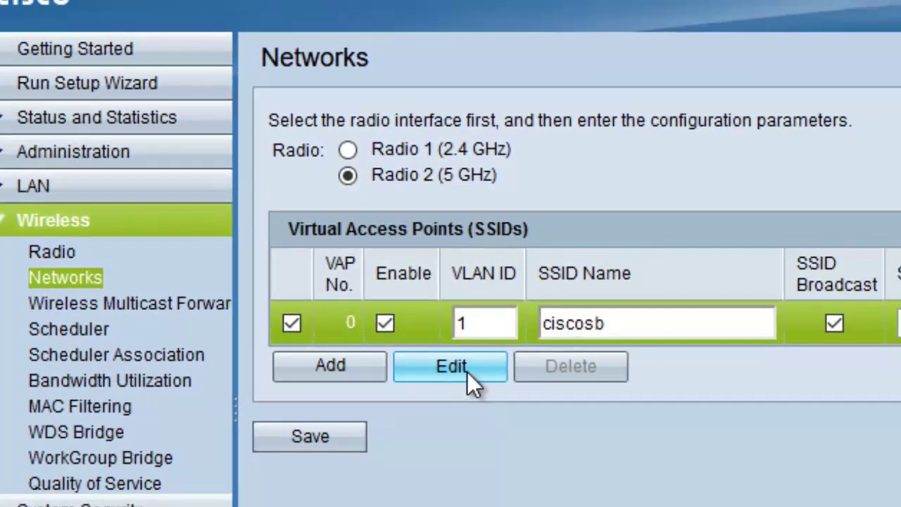
{"action": "double_click", "coordinate": [576, 324]}
{"action": "right_click", "coordinate": [582, 329]}
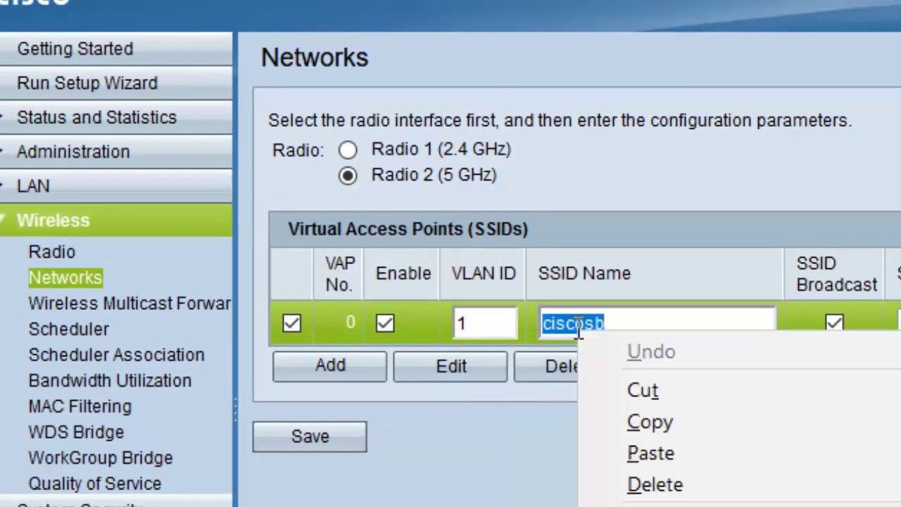
{"action": "left_click", "coordinate": [652, 454]}
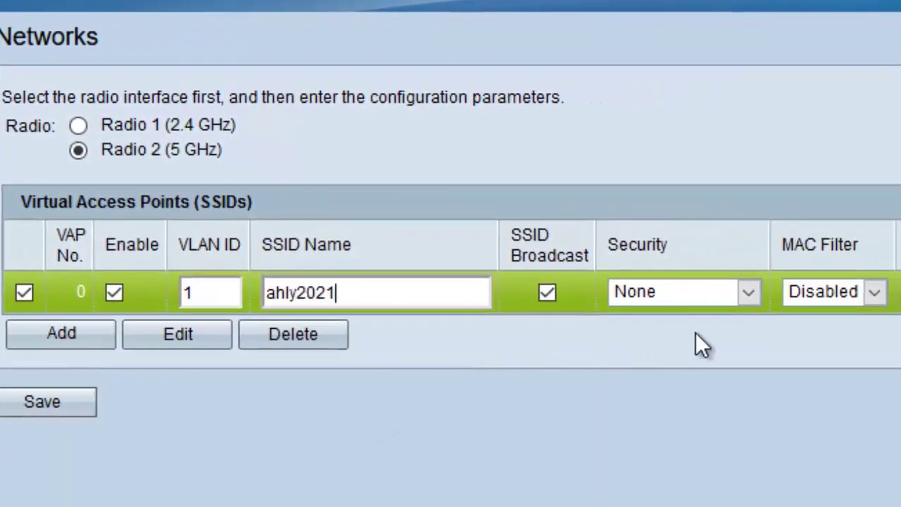
Set its security to WPA Personal with the pasted key, then save and confirm
{"action": "left_click", "coordinate": [750, 294]}
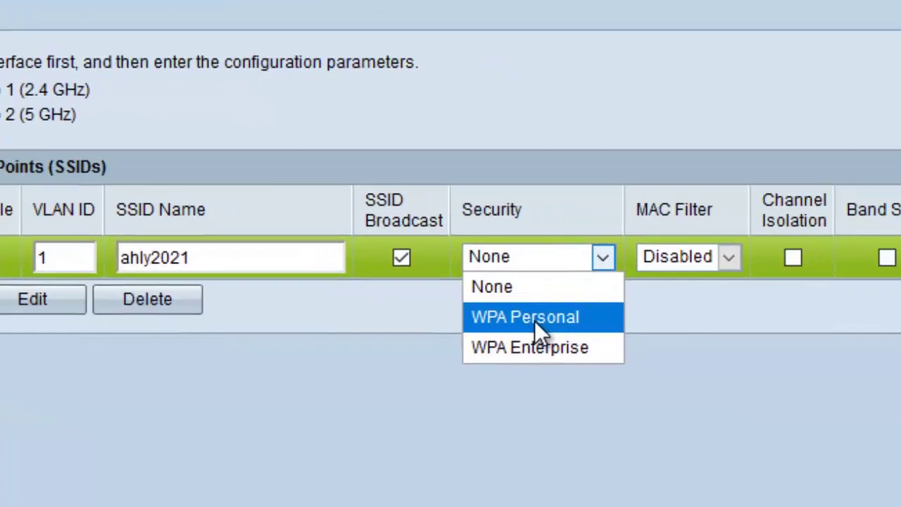
{"action": "left_click", "coordinate": [678, 357]}
{"action": "left_click", "coordinate": [456, 320]}
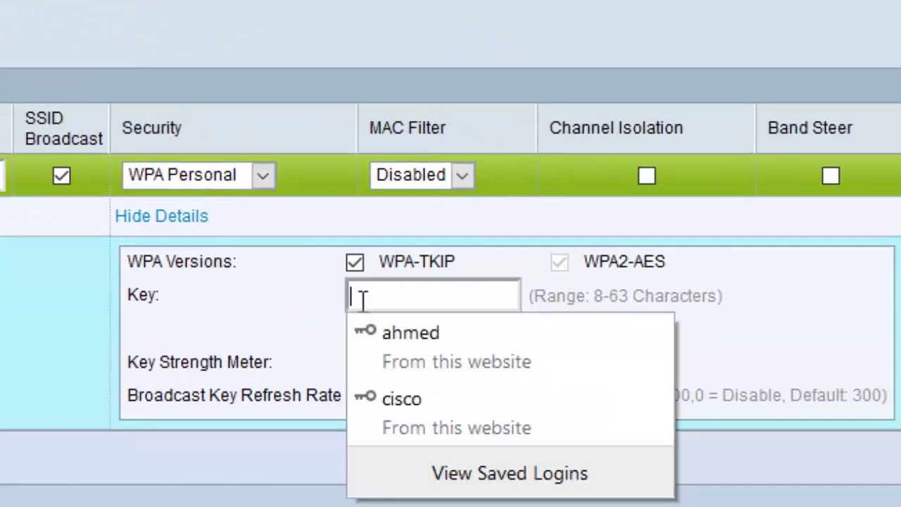
{"action": "key", "text": "ctrl+v"}
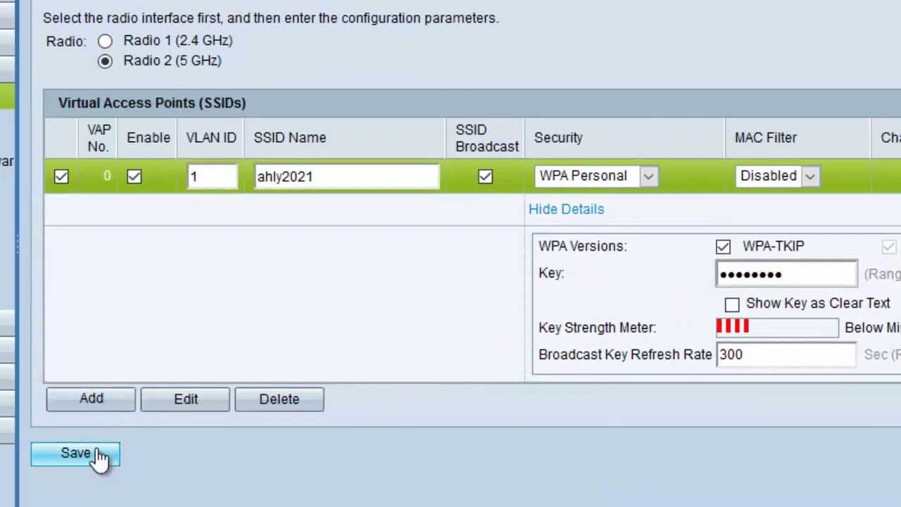
{"action": "left_click", "coordinate": [100, 457]}
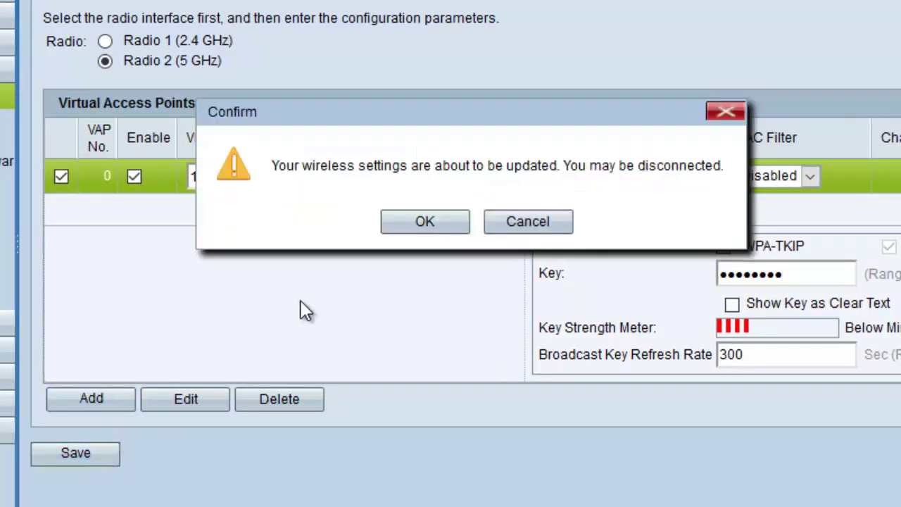
{"action": "left_click", "coordinate": [431, 223]}
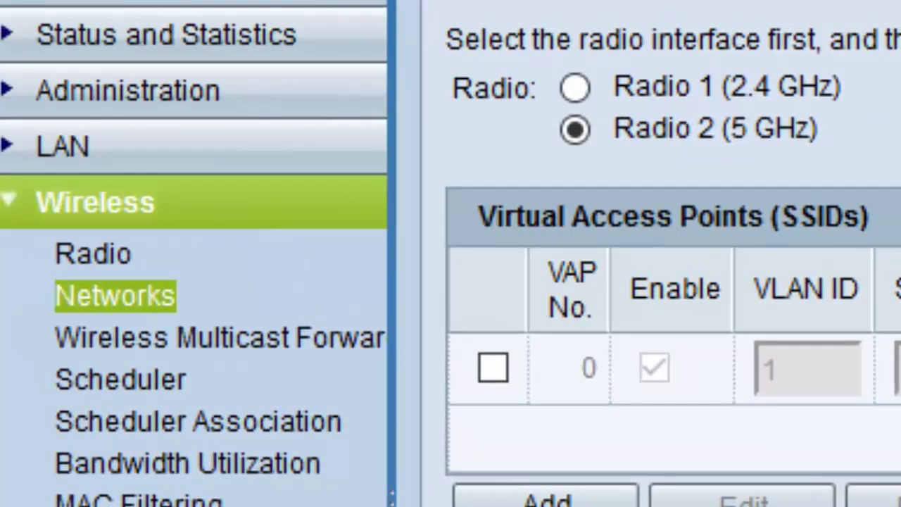
Go to LAN > IPv4 Setting, where the access point still uses DHCP
{"action": "left_click", "coordinate": [83, 160]}
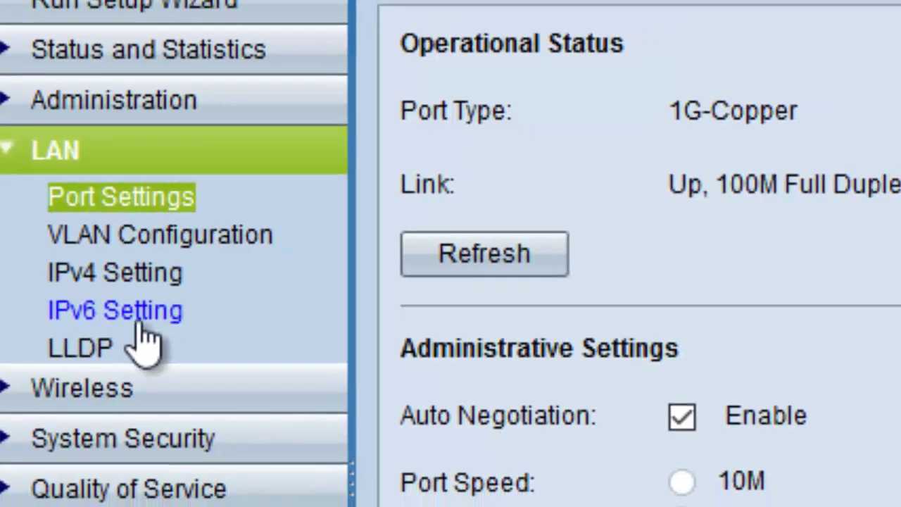
{"action": "left_click", "coordinate": [115, 272]}
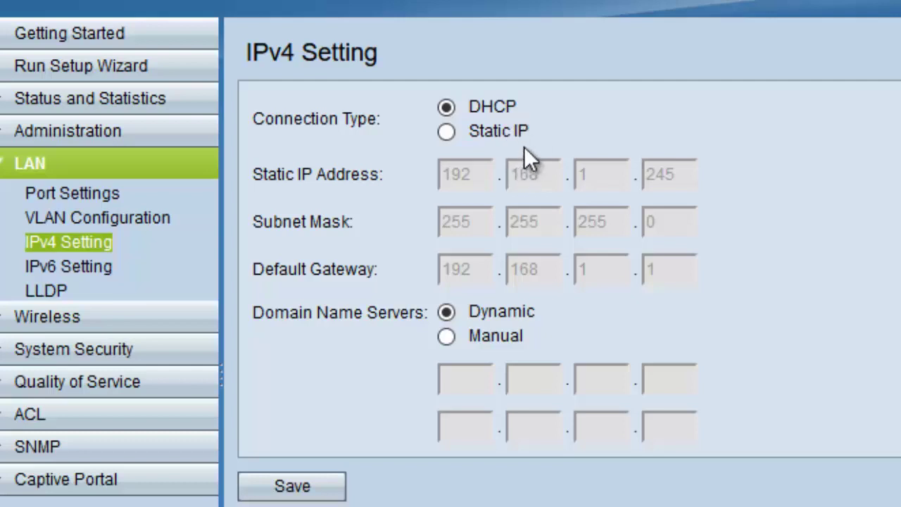
Switch to Static IP with address 192.168.61.251
{"action": "left_click", "coordinate": [449, 133]}
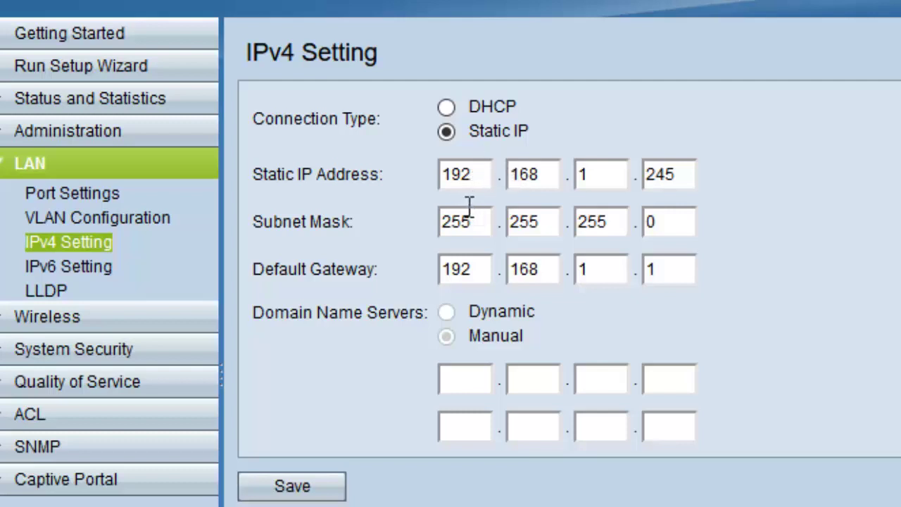
{"action": "double_click", "coordinate": [463, 177]}
{"action": "type", "text": "19"}
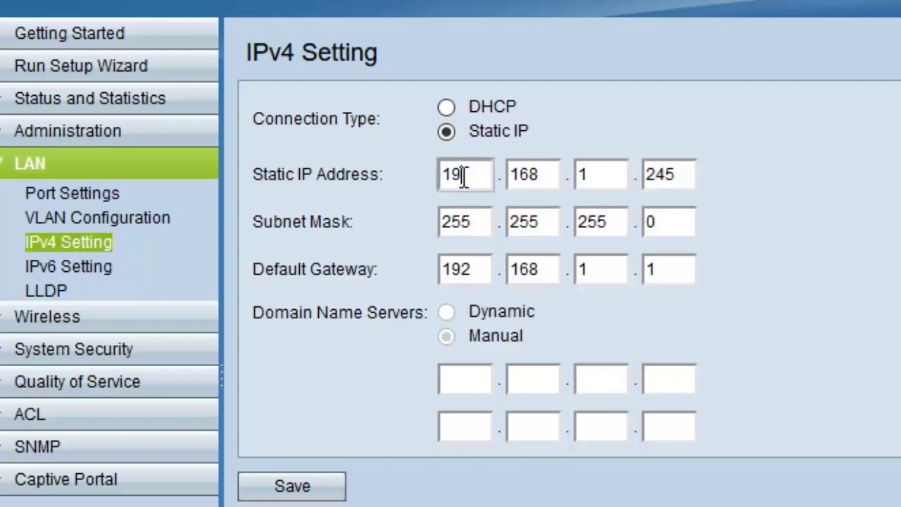
{"action": "type", "text": "2.168."}
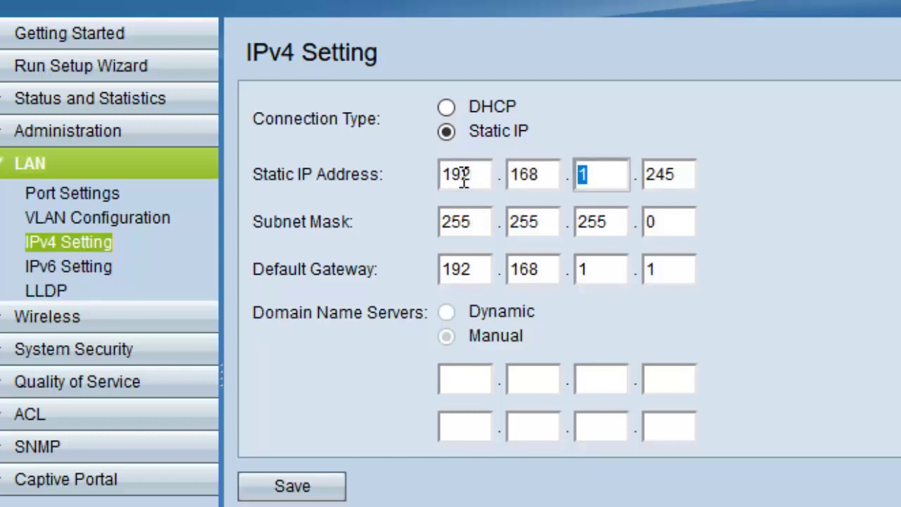
{"action": "type", "text": "6"}
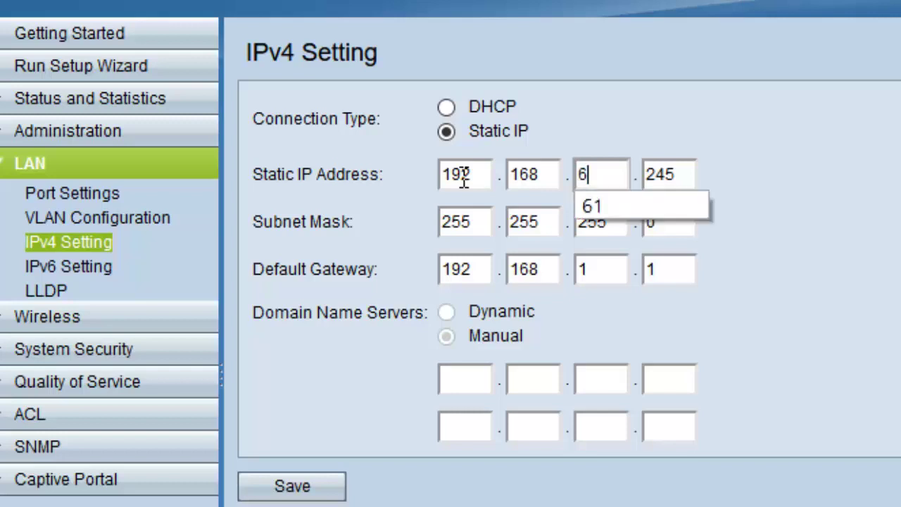
{"action": "type", "text": "1"}
{"action": "key", "text": "Tab"}
{"action": "type", "text": "251"}
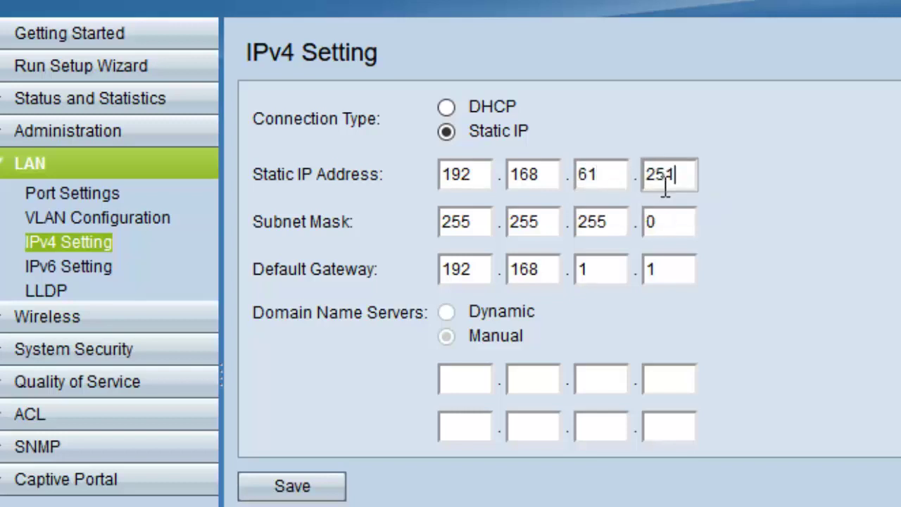
{"action": "key", "text": "Tab"}
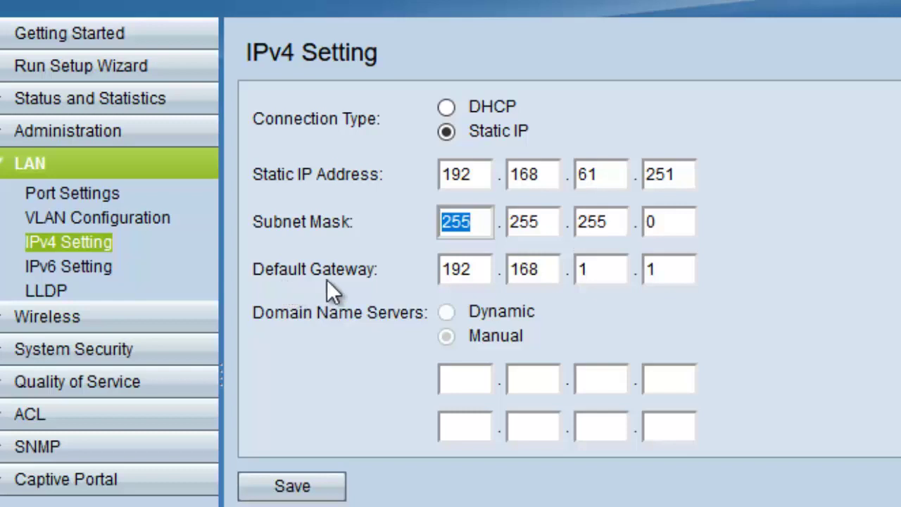
Change the default gateway to 192.168.61.1
{"action": "double_click", "coordinate": [591, 170]}
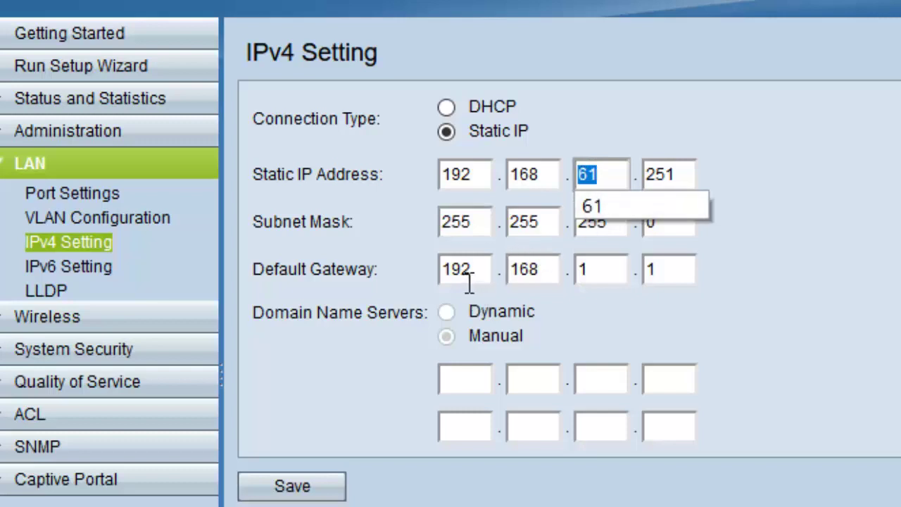
{"action": "left_click", "coordinate": [592, 270]}
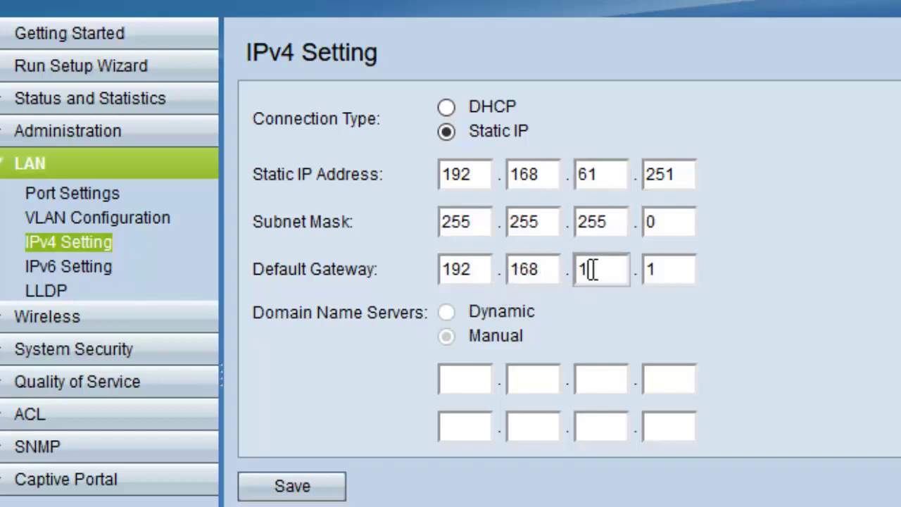
{"action": "key", "text": "BackSpace"}
{"action": "type", "text": "61"}
{"action": "left_click", "coordinate": [616, 296]}
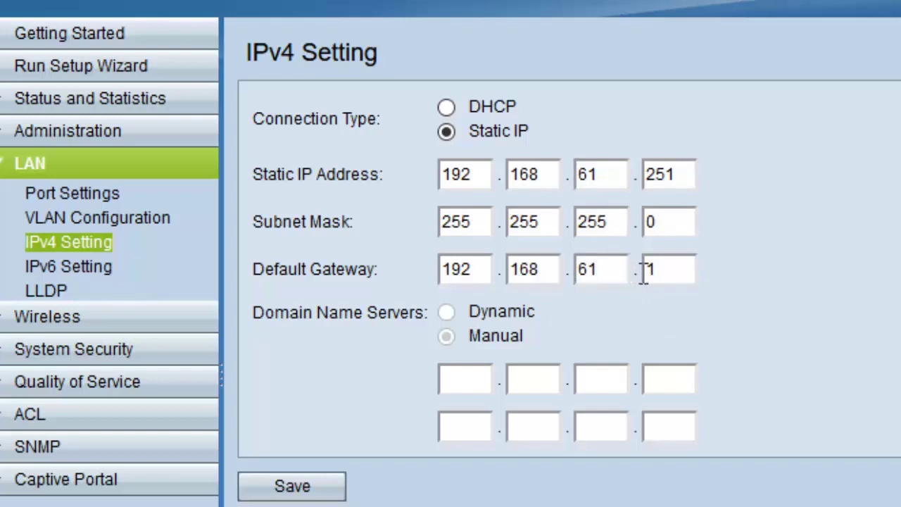
Save and confirm the static IP settings, dropping the browser's connection to 192.168.1.245
{"action": "left_click", "coordinate": [320, 484]}
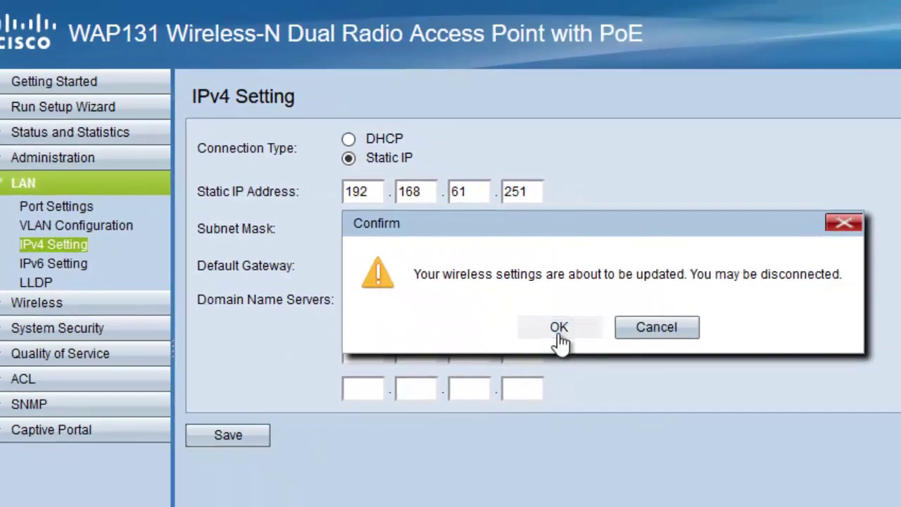
{"action": "left_click", "coordinate": [557, 330]}
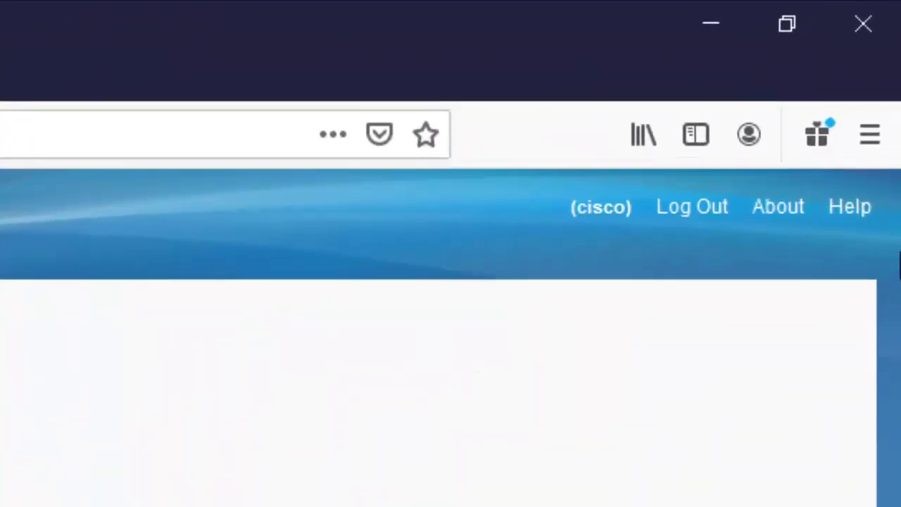
Log out of the access point utility and close the open windows
{"action": "left_click", "coordinate": [711, 214]}
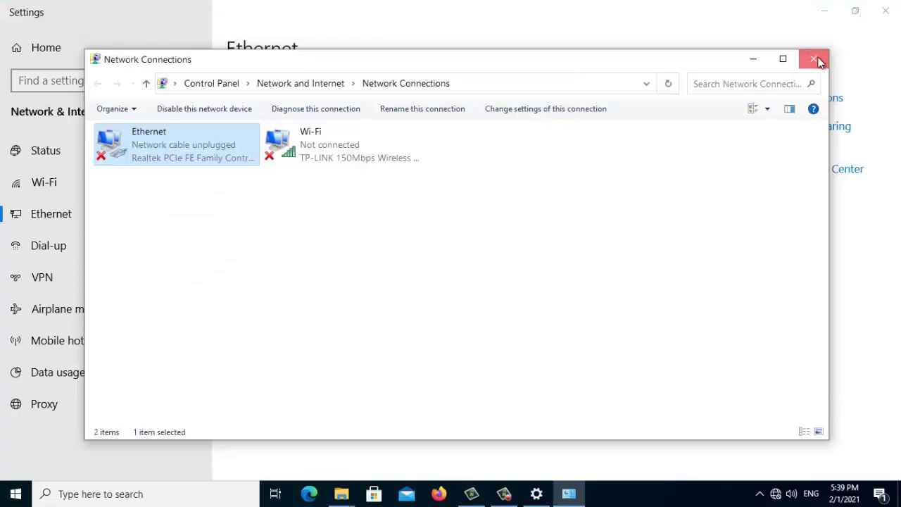
{"action": "left_click", "coordinate": [816, 59]}
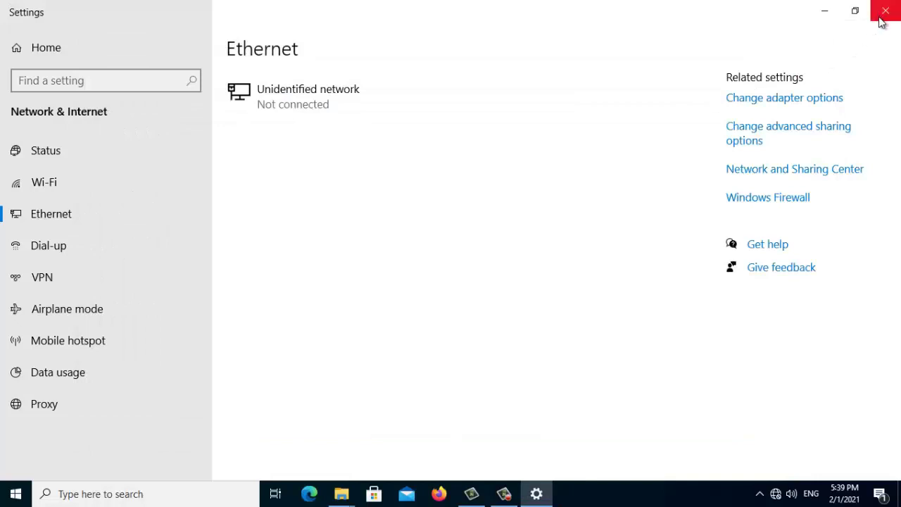
{"action": "left_click", "coordinate": [885, 10]}
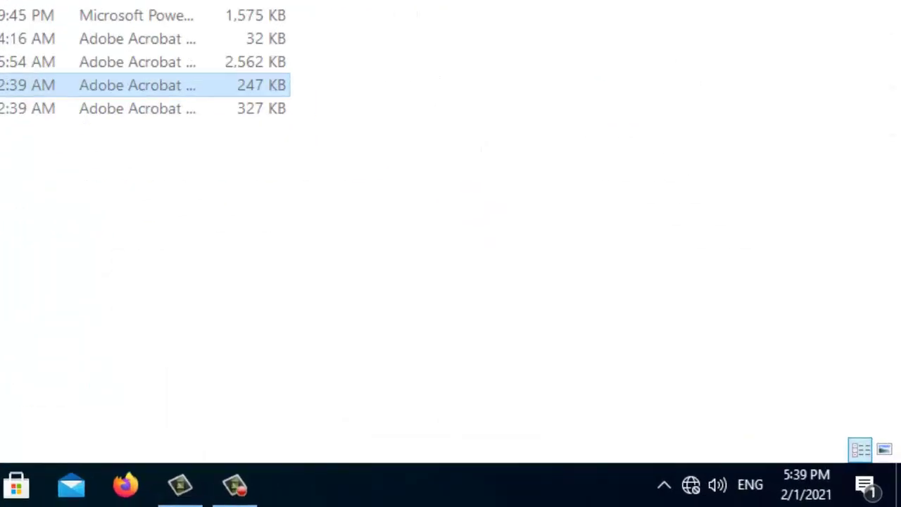
{"action": "key", "text": "alt+F4"}
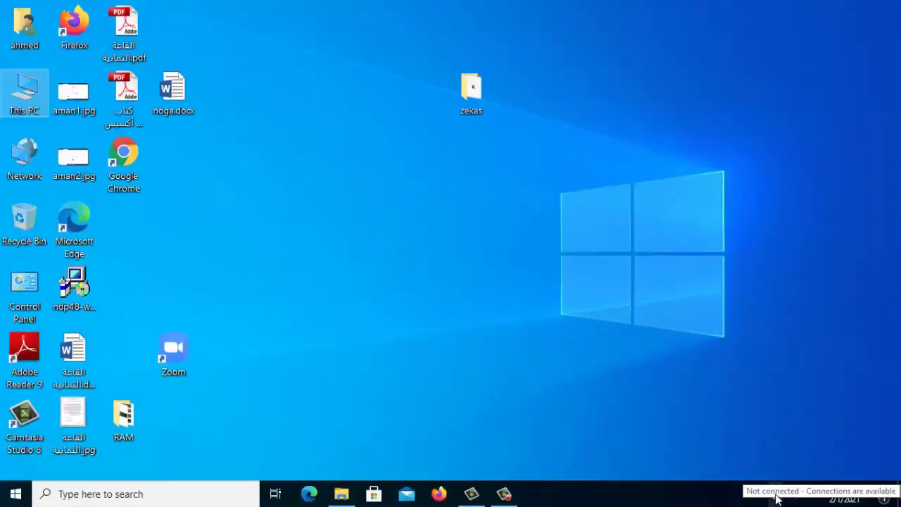
Open Network & Internet settings and go to Change adapter options
{"action": "right_click", "coordinate": [777, 498]}
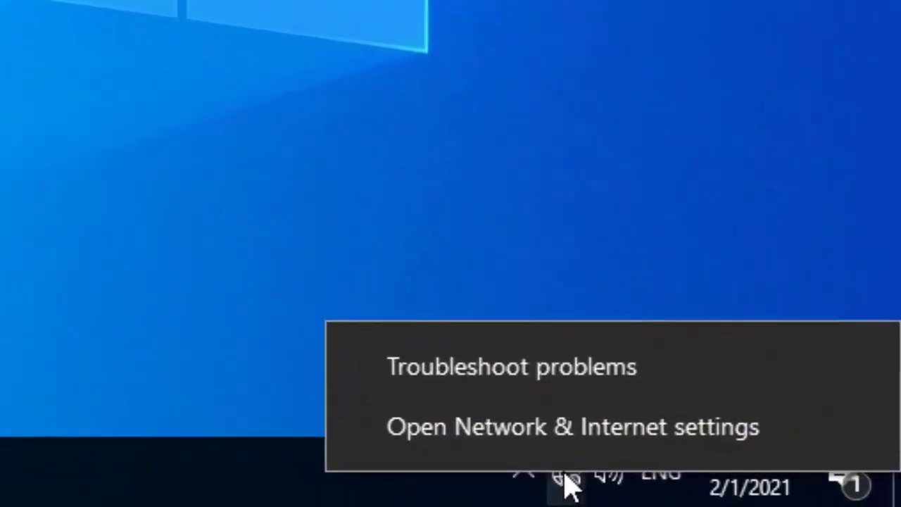
{"action": "left_click", "coordinate": [527, 436]}
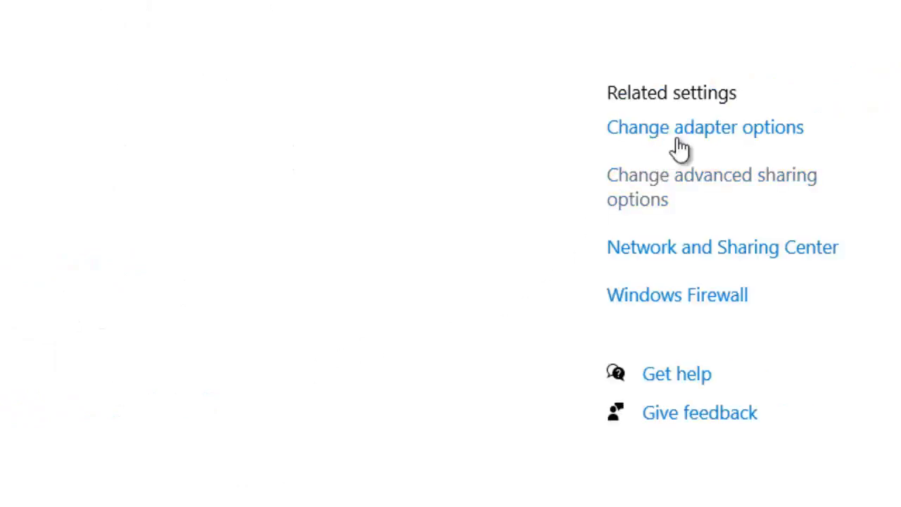
{"action": "left_click", "coordinate": [692, 128]}
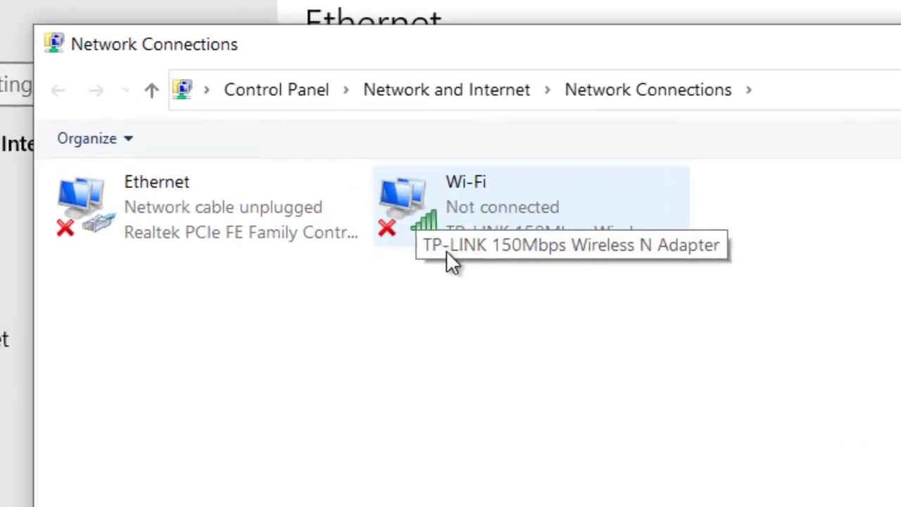
Connect the Wi-Fi adapter to ahly2021 and type its network security key
{"action": "left_click", "coordinate": [463, 223]}
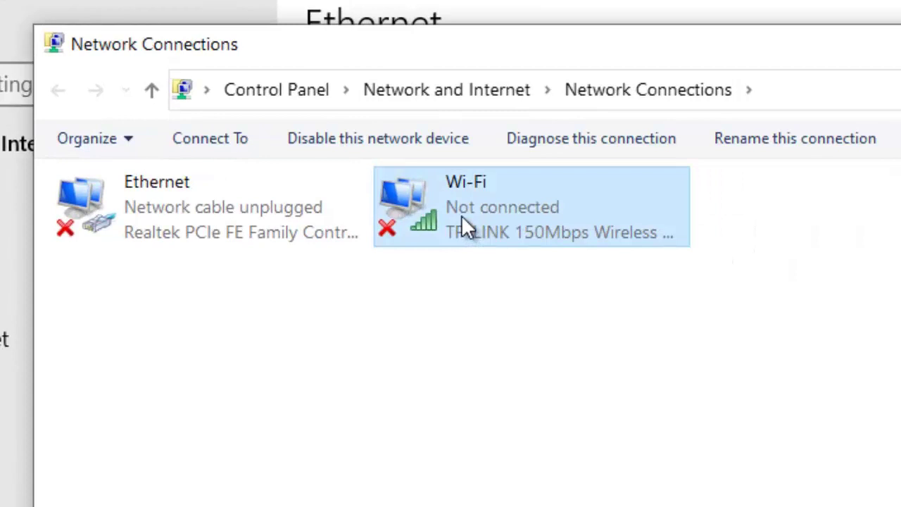
{"action": "right_click", "coordinate": [466, 211]}
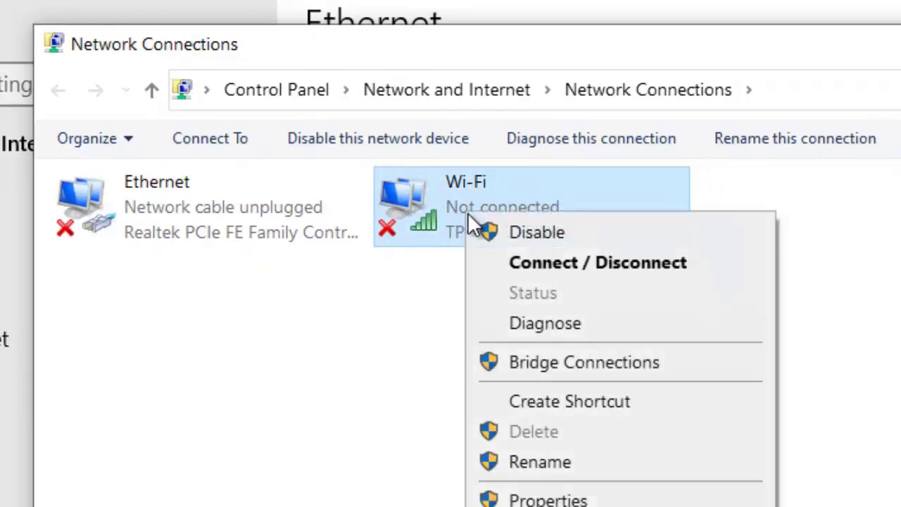
{"action": "left_click", "coordinate": [539, 262]}
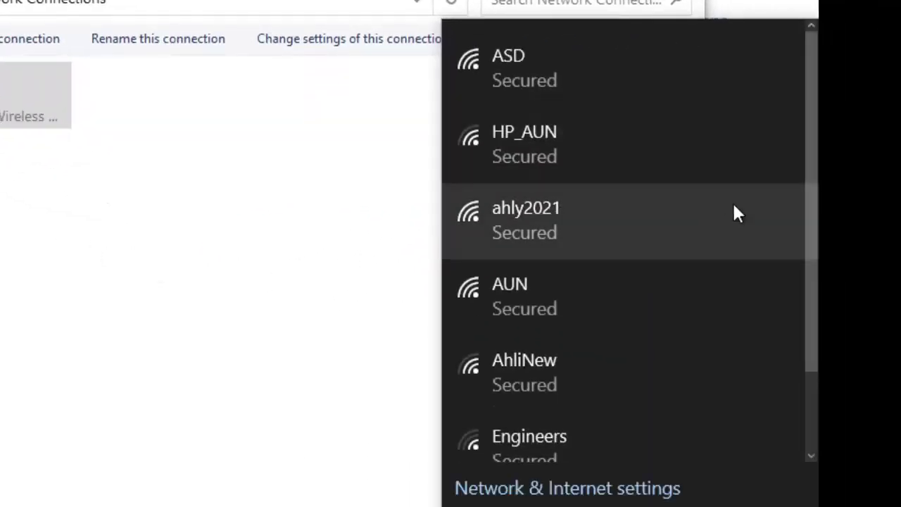
{"action": "mouse_move", "coordinate": [815, 137]}
{"action": "left_mouse_down"}
{"action": "mouse_move", "coordinate": [812, 162]}
{"action": "mouse_move", "coordinate": [812, 122]}
{"action": "left_mouse_up"}
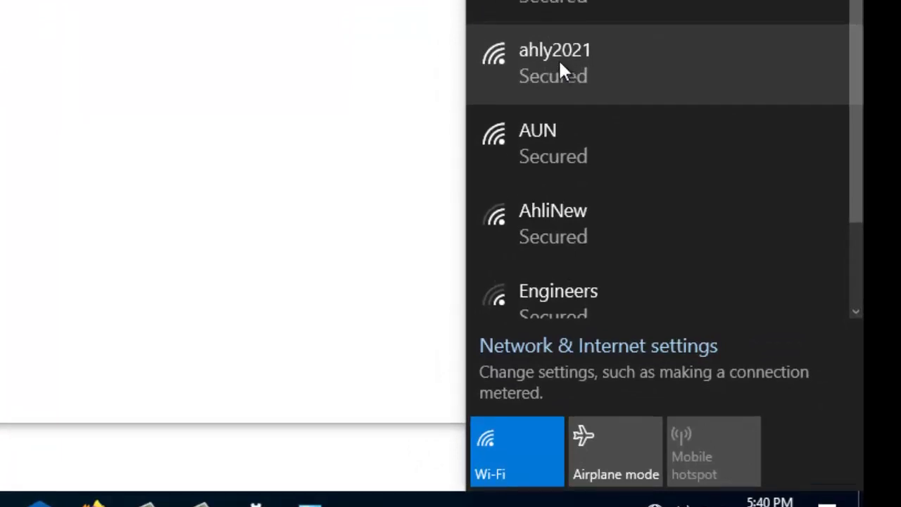
{"action": "left_click", "coordinate": [558, 84]}
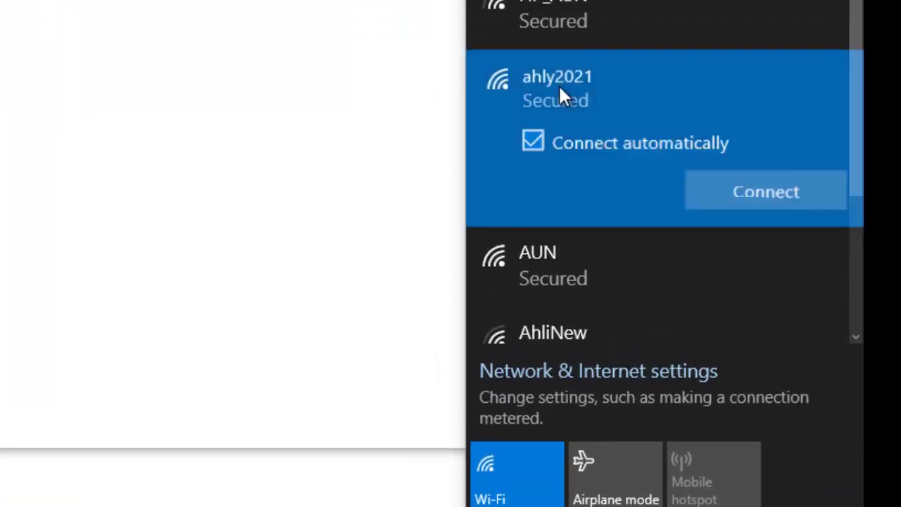
{"action": "left_click", "coordinate": [754, 194]}
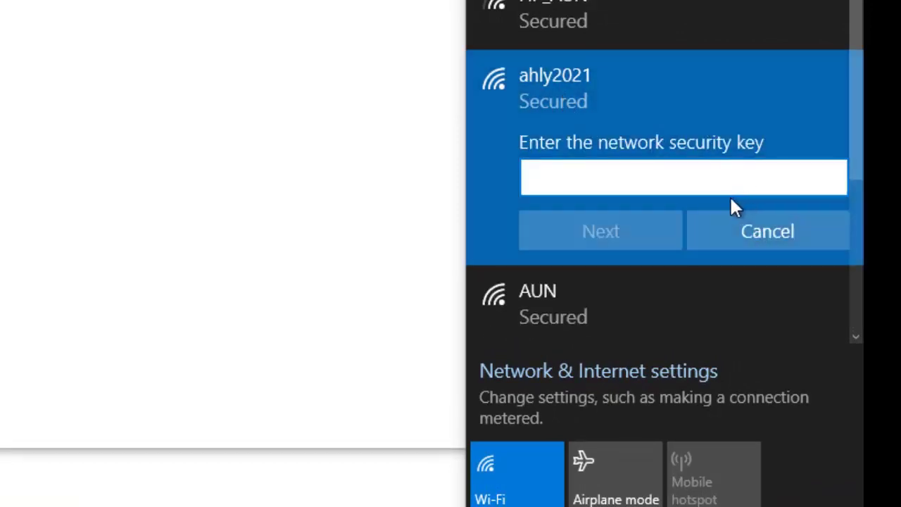
{"action": "type", "text": "●●●●●●●"}
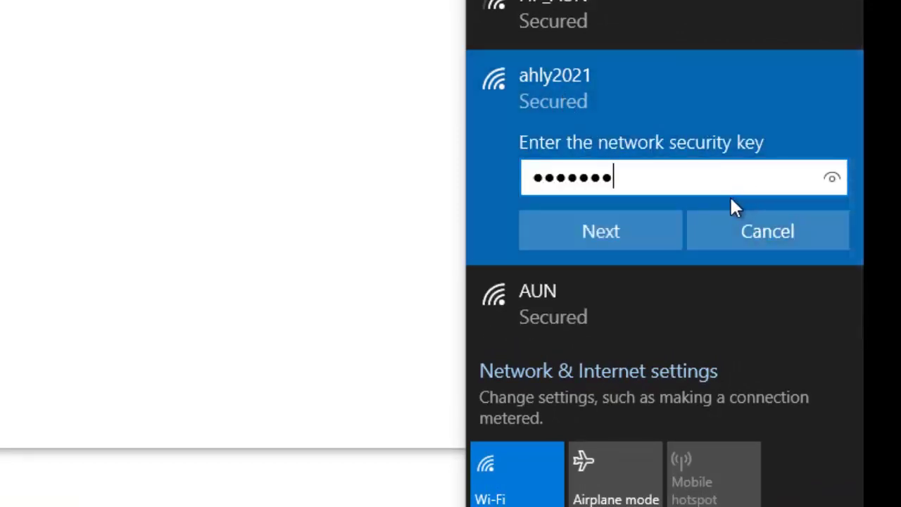
{"action": "type", "text": "●"}
Submit the key and make the PC discoverable on ahly2021
{"action": "left_click", "coordinate": [611, 235]}
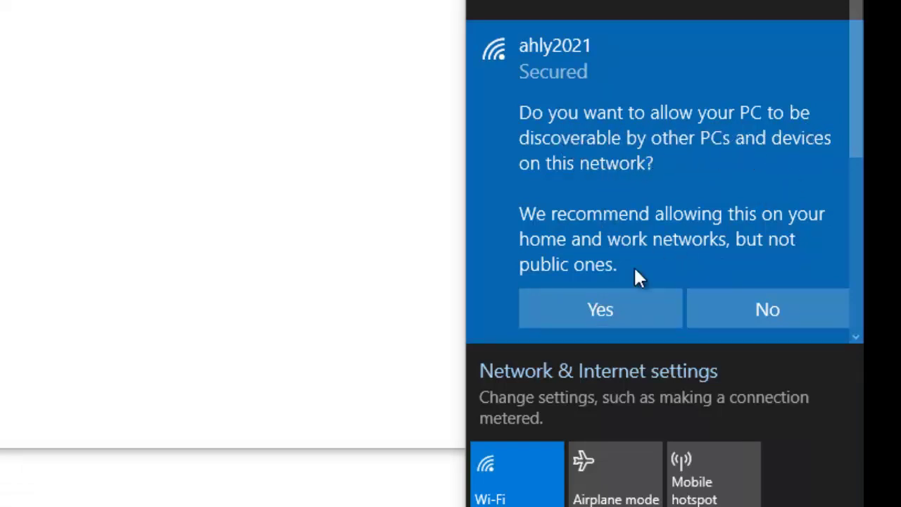
{"action": "left_click", "coordinate": [596, 310]}
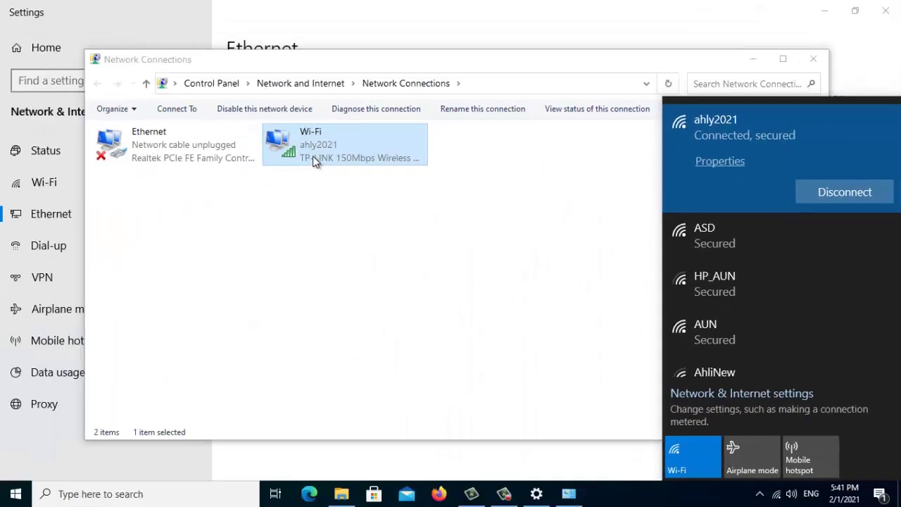
{"action": "double_click", "coordinate": [309, 148]}
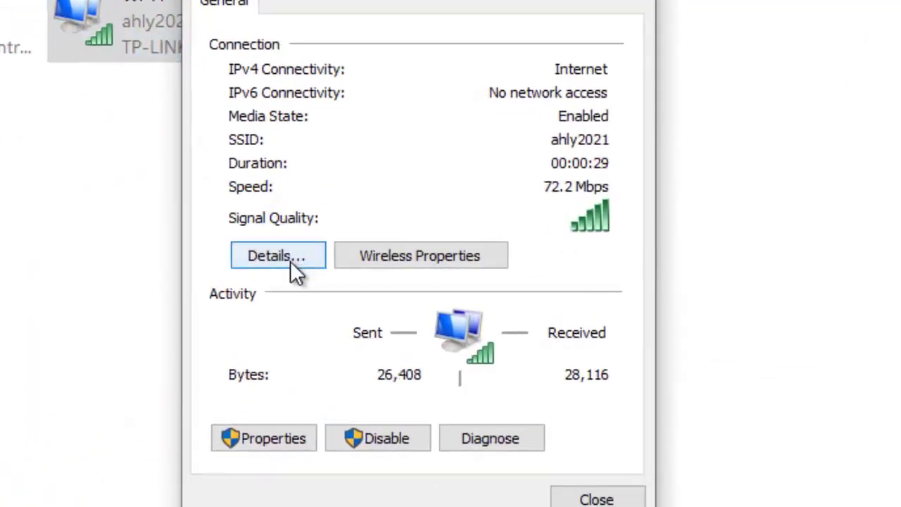
{"action": "left_click", "coordinate": [296, 271]}
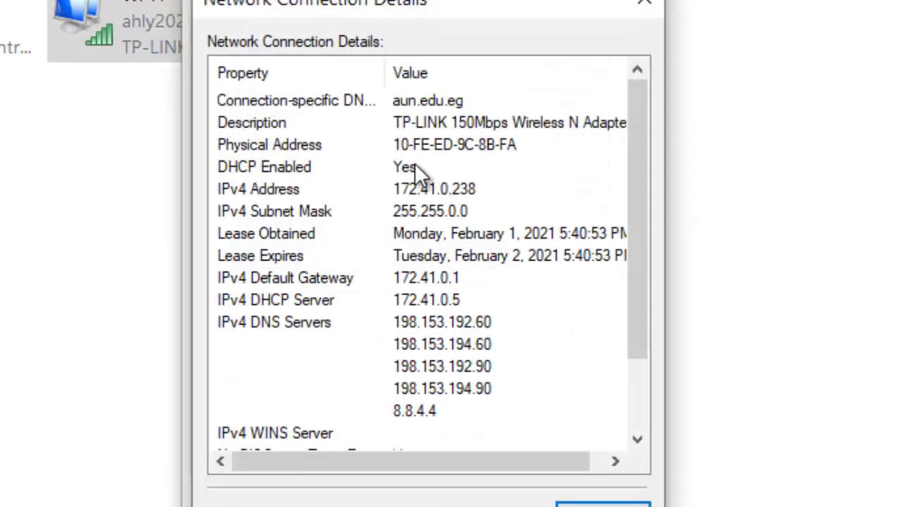
{"action": "left_click", "coordinate": [422, 191]}
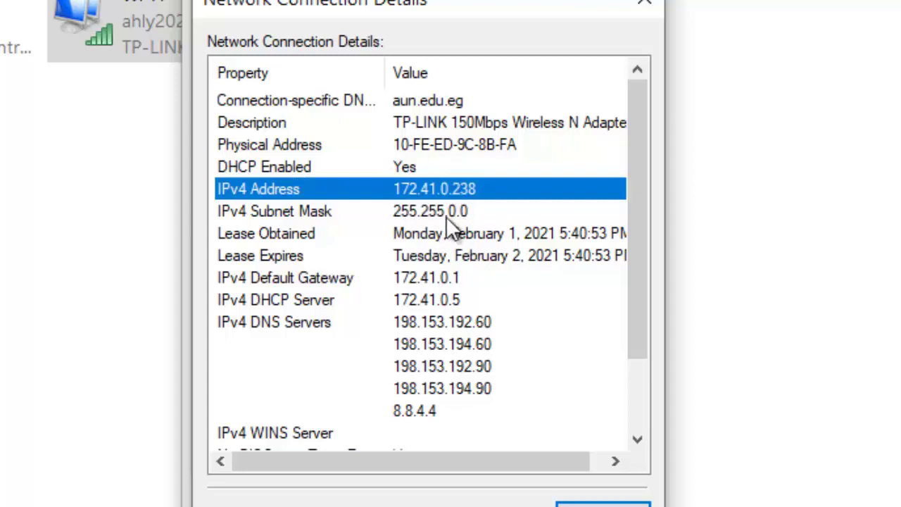
{"action": "left_click", "coordinate": [574, 502]}
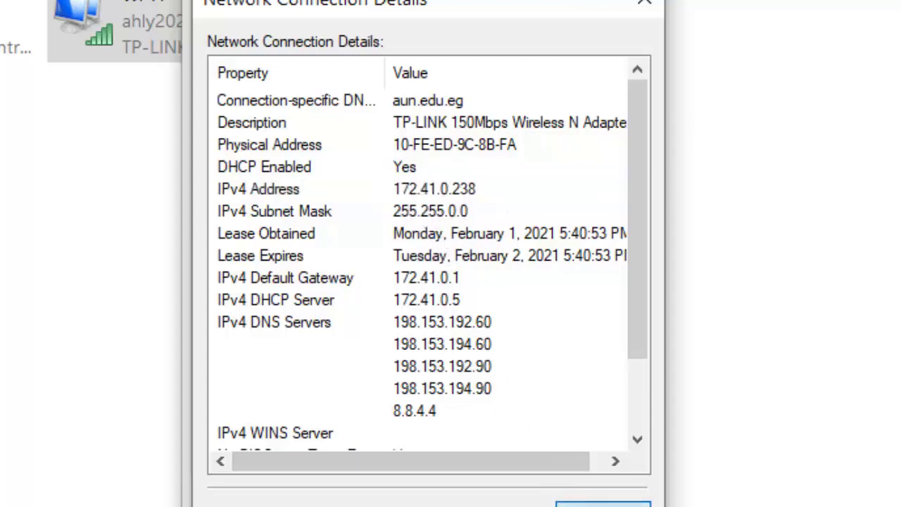
{"action": "left_click", "coordinate": [646, 7]}
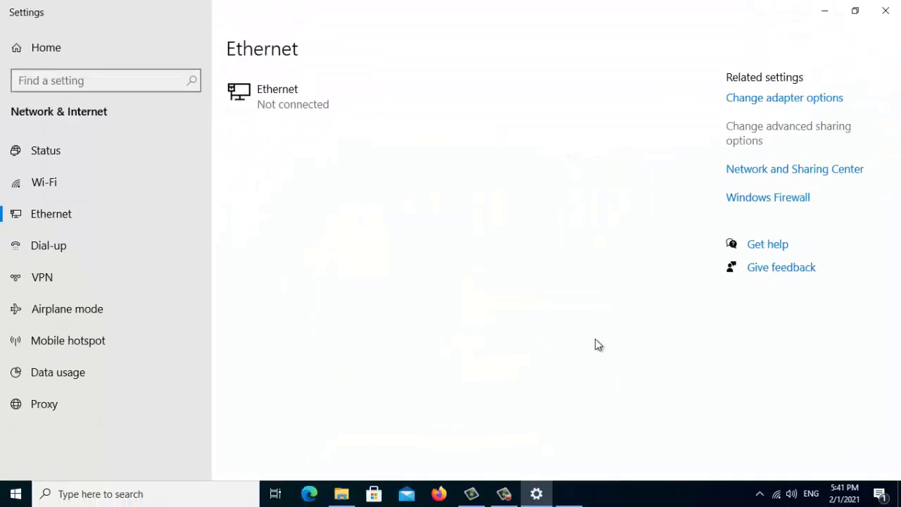
{"action": "left_click", "coordinate": [439, 493]}
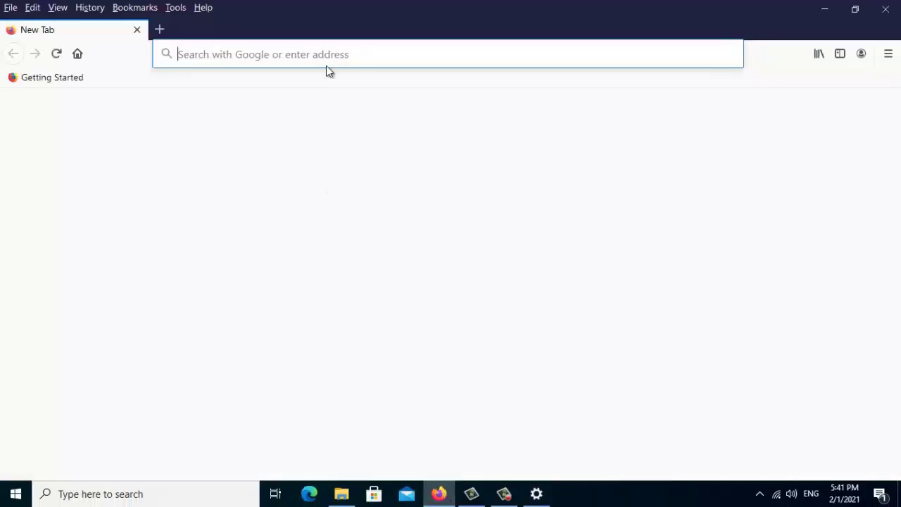
{"action": "left_click", "coordinate": [282, 52]}
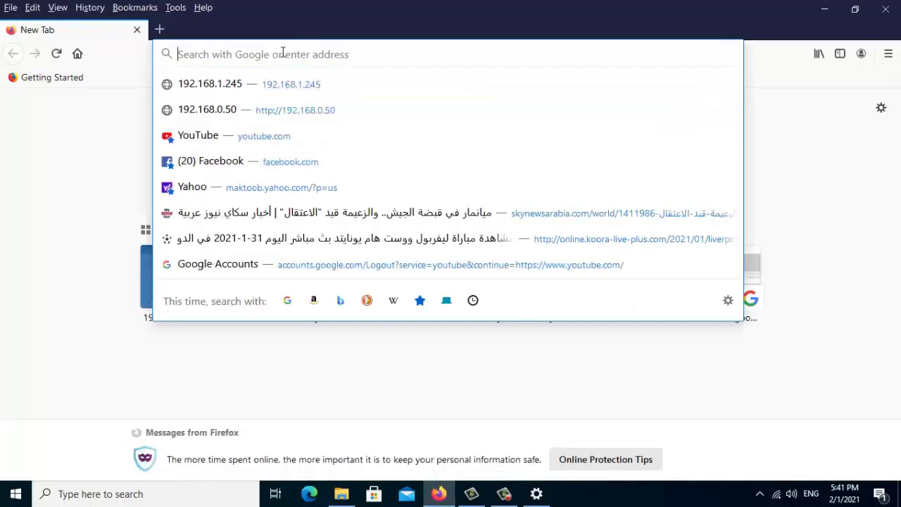
{"action": "type", "text": "www.yout"}
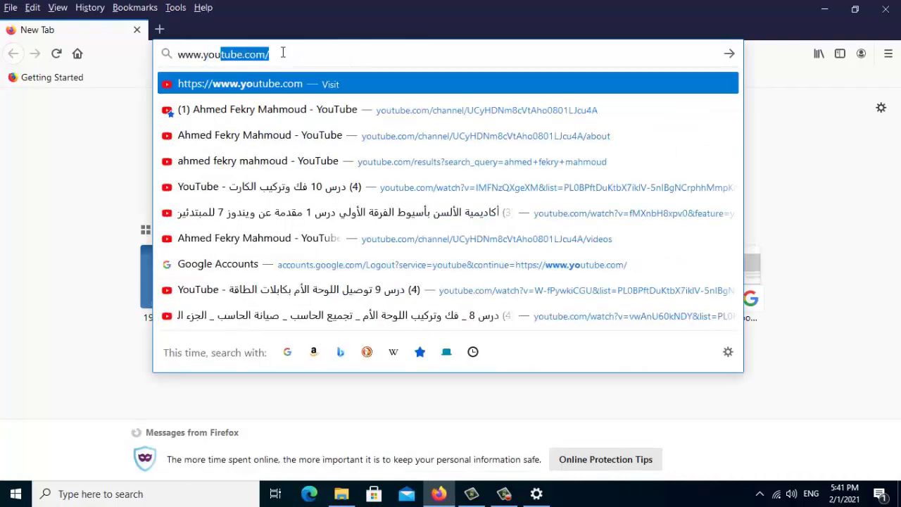
{"action": "type", "text": "ube."}
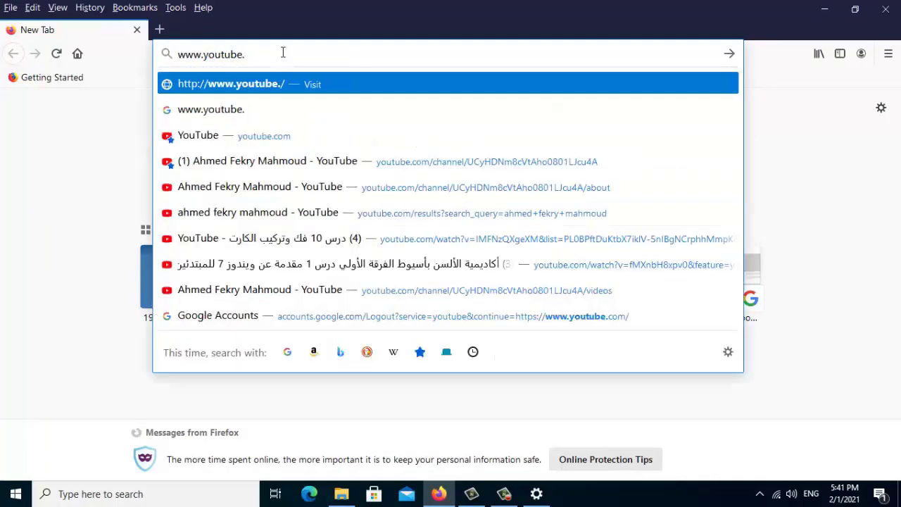
{"action": "type", "text": "com/"}
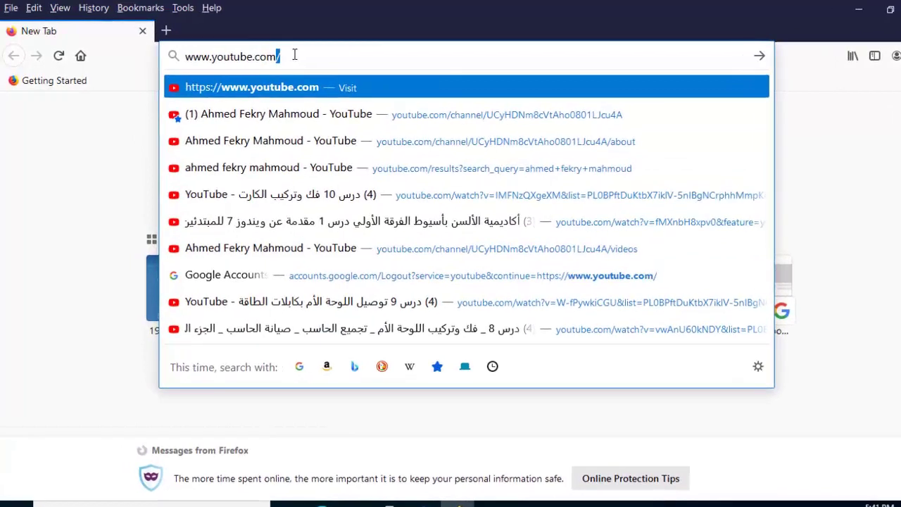
{"action": "key", "text": "Return"}
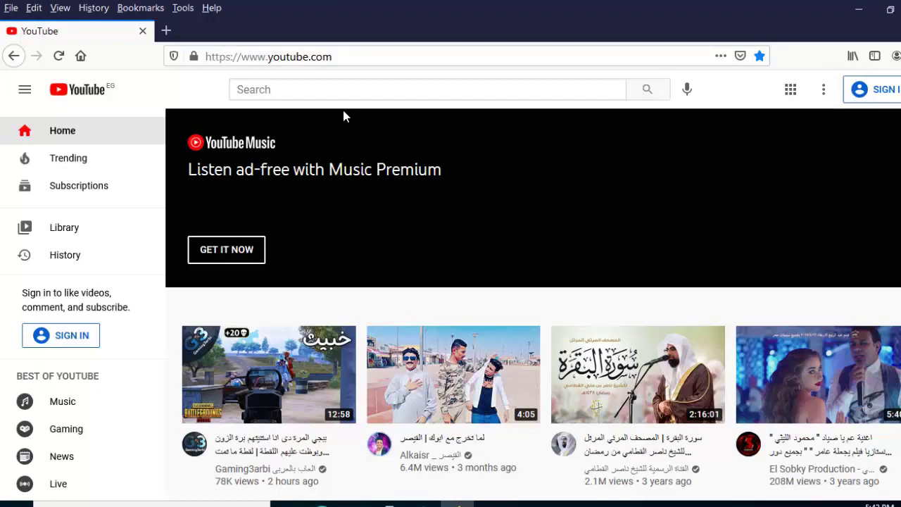
{"action": "left_click", "coordinate": [261, 88]}
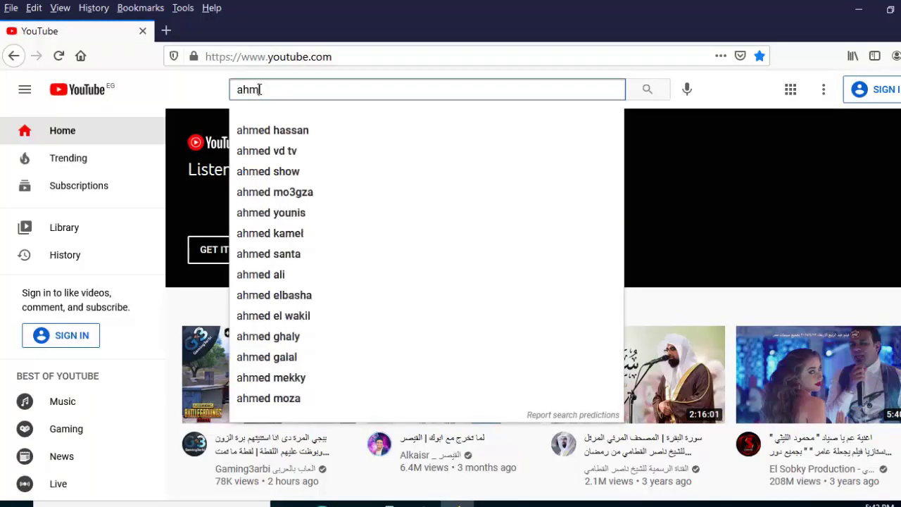
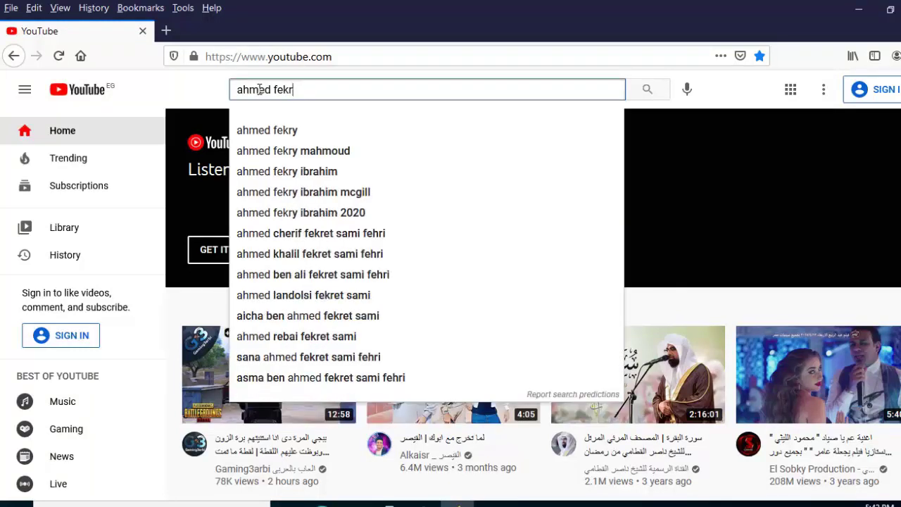